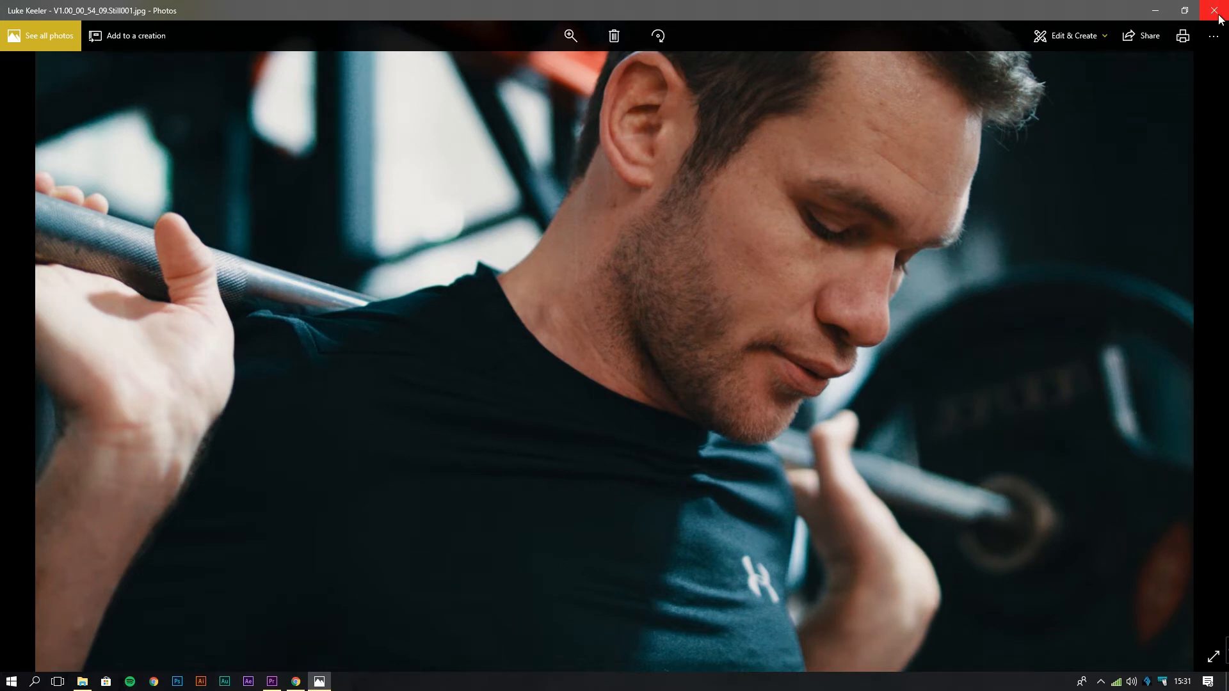
Close the Photos viewer showing the gym still.
left_click(1218, 17)
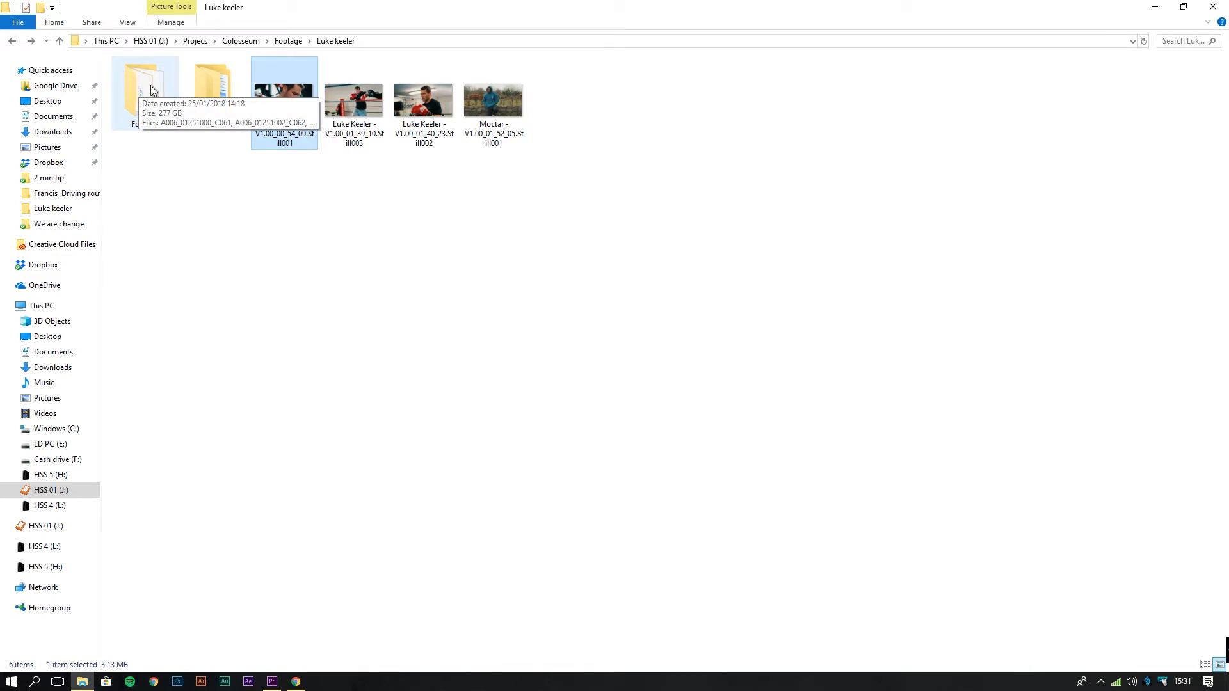
Select and then deselect the four stills, and open the subject's Footage subfolder.
left_click(195, 214)
left_click_drag(543, 191, 322, 131)
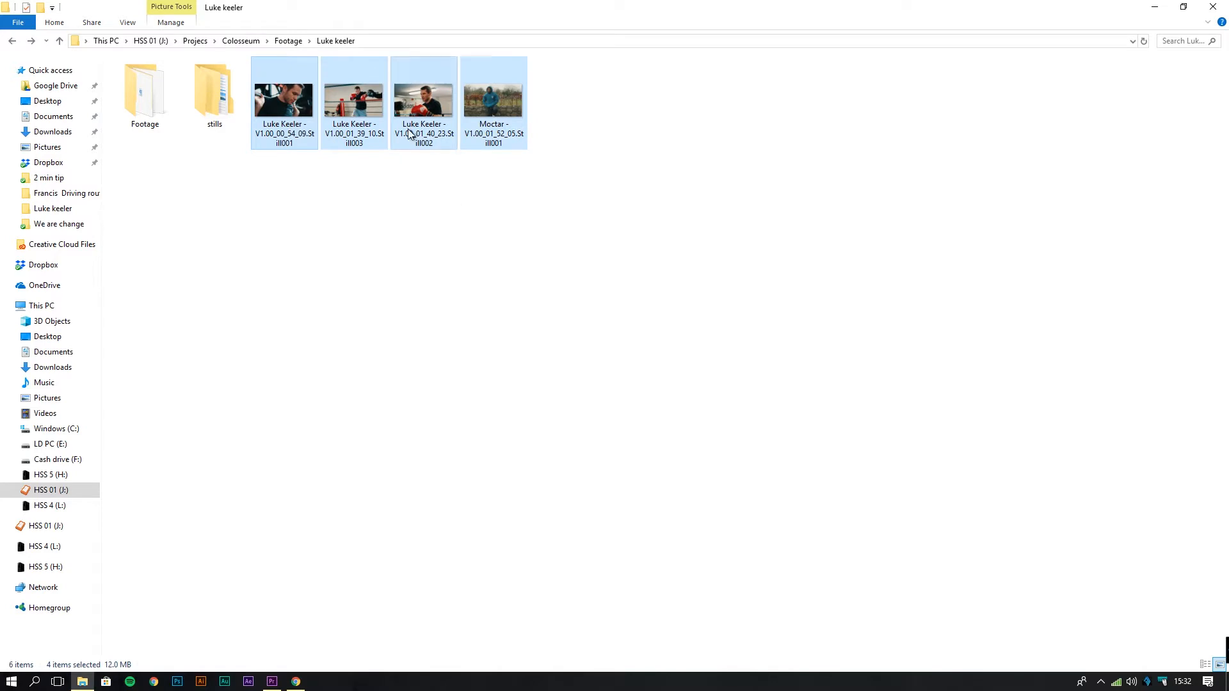
left_click(349, 128)
left_click(266, 130)
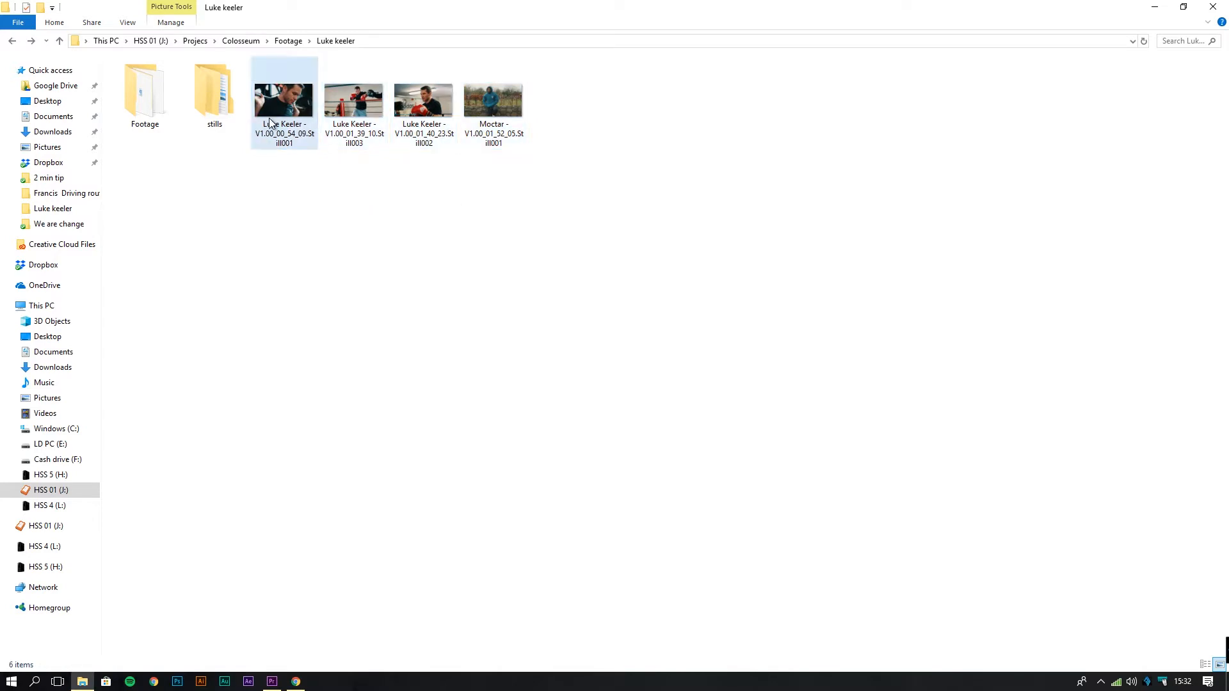
left_click(341, 160)
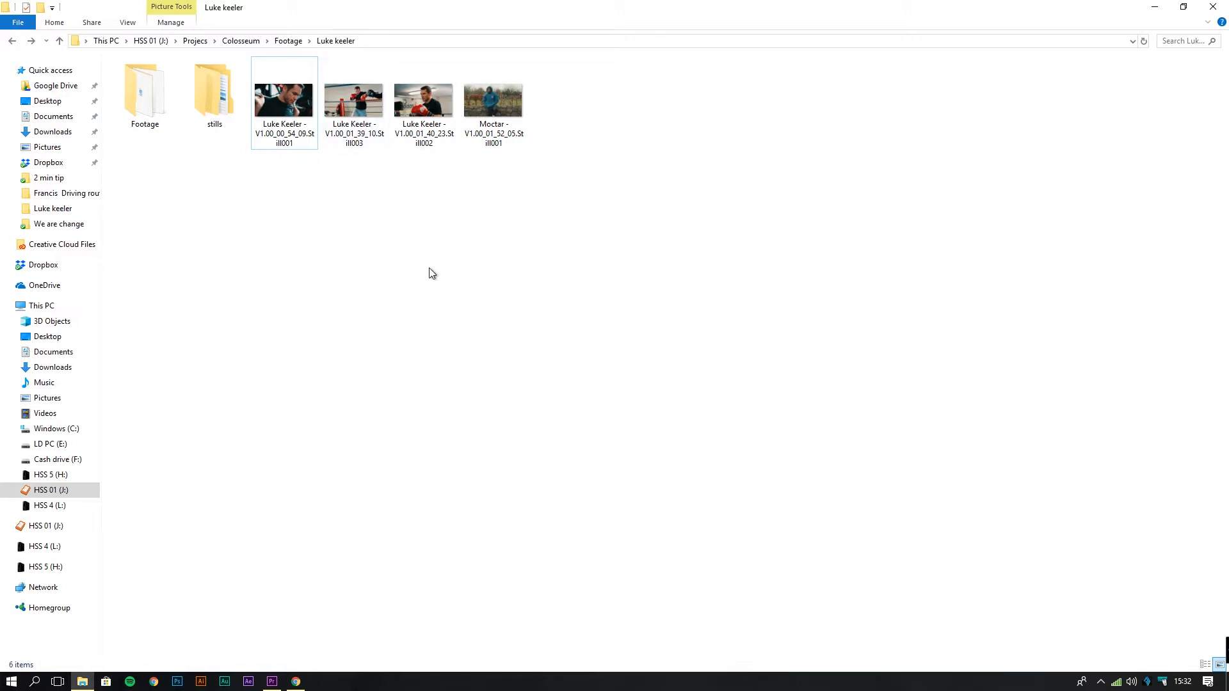
double_click(148, 90)
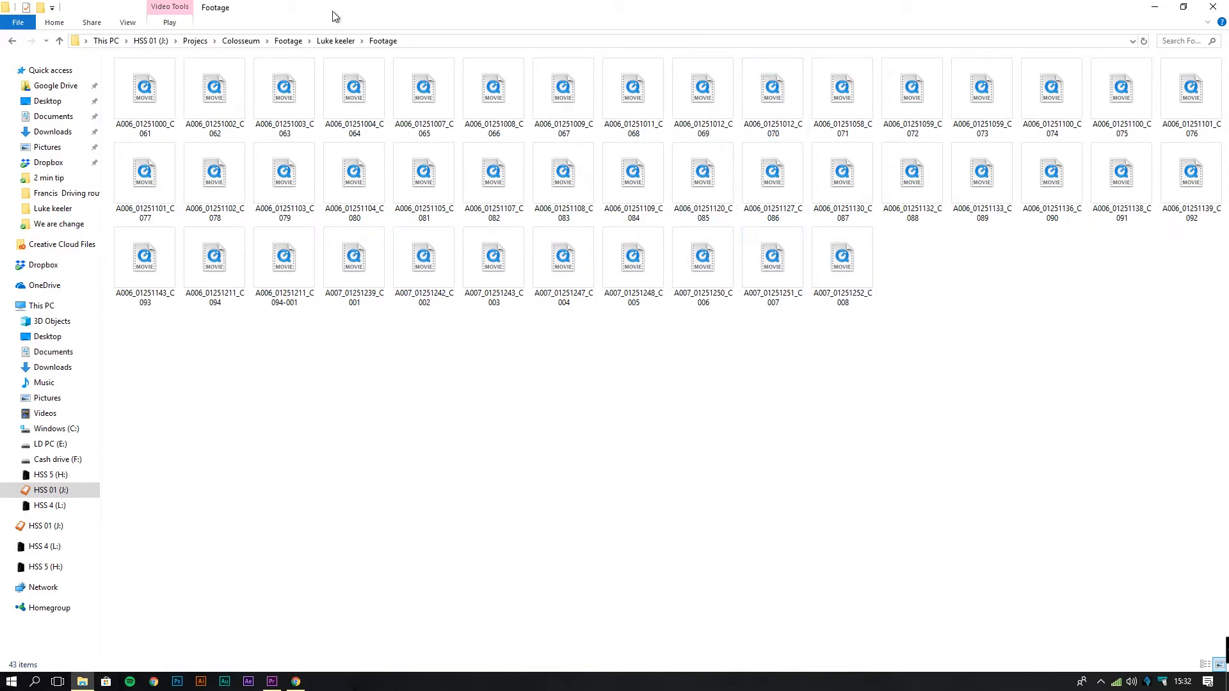
Go back to the main Footage folder and open the second subject's Card a clips.
left_click(12, 40)
left_click(12, 40)
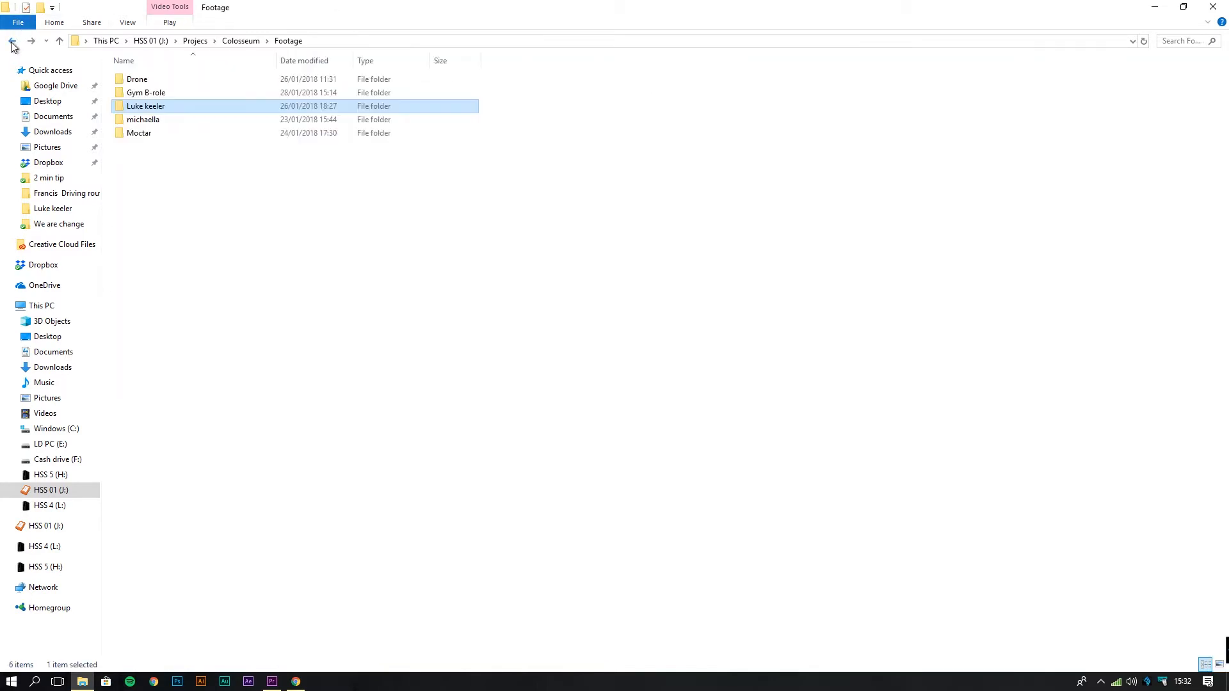
double_click(135, 134)
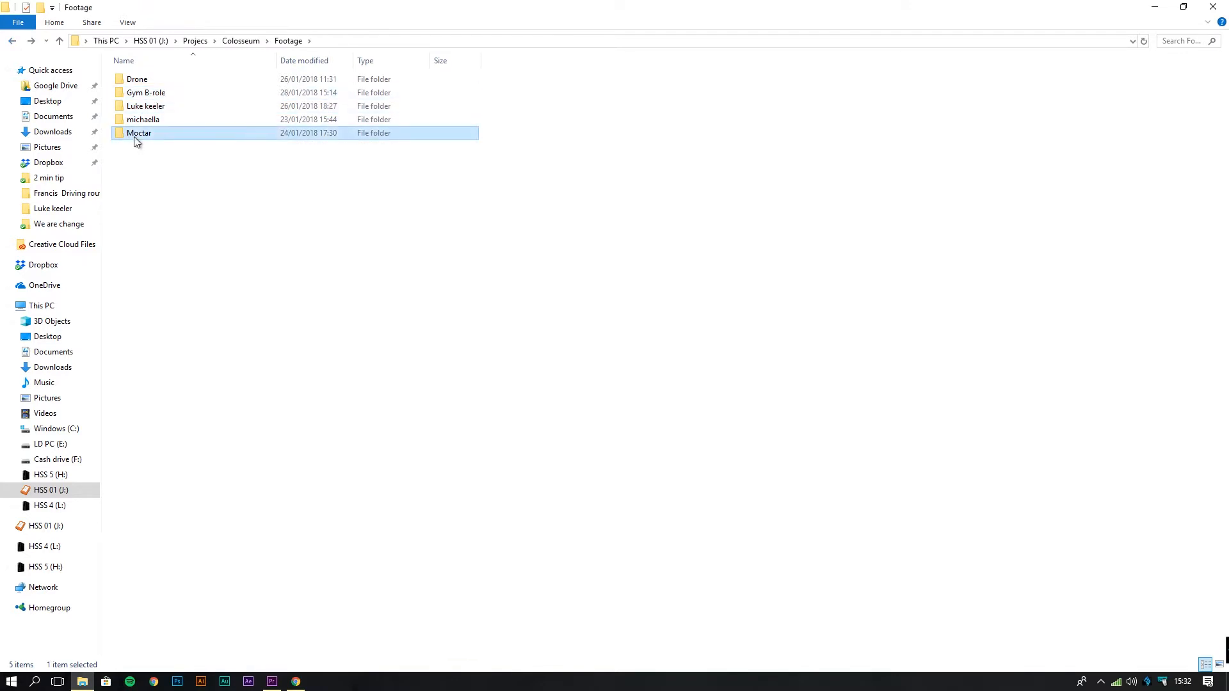
left_click(216, 96)
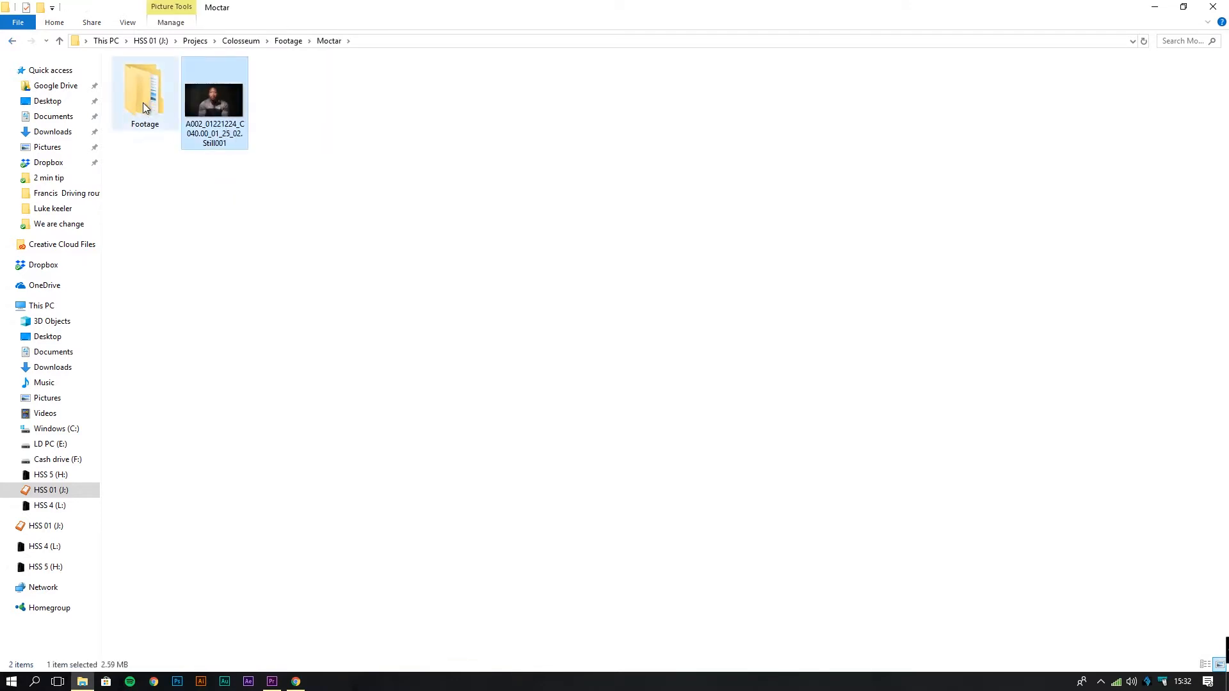
double_click(158, 107)
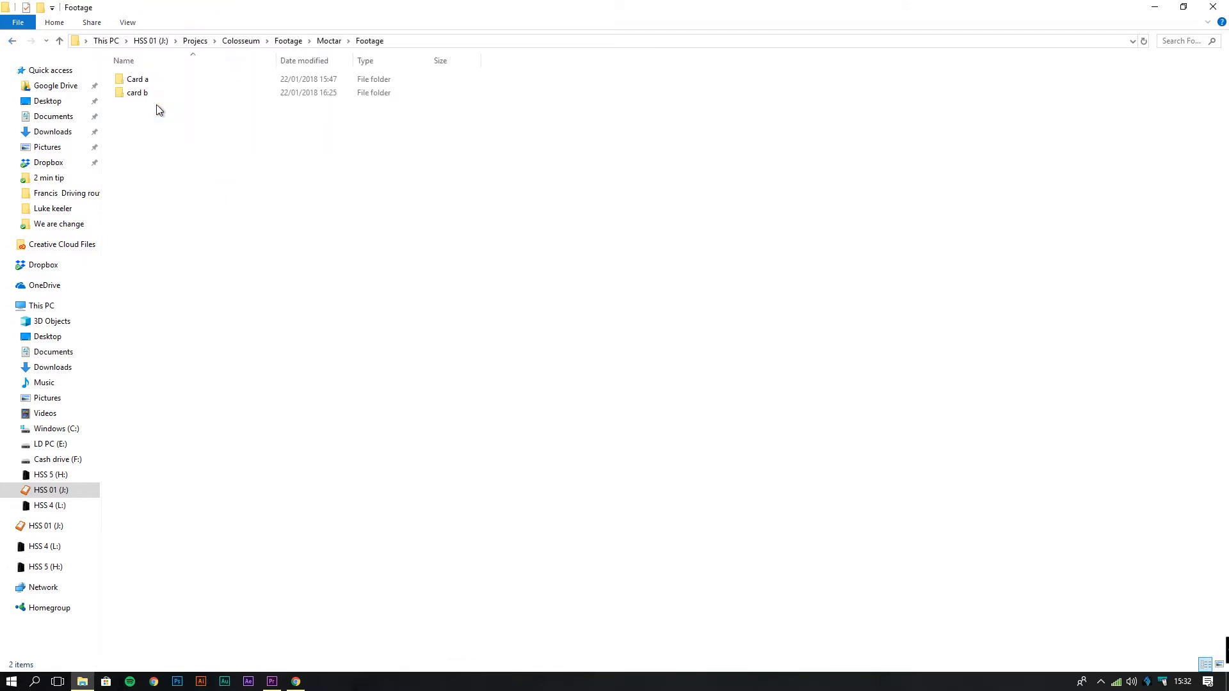
double_click(178, 79)
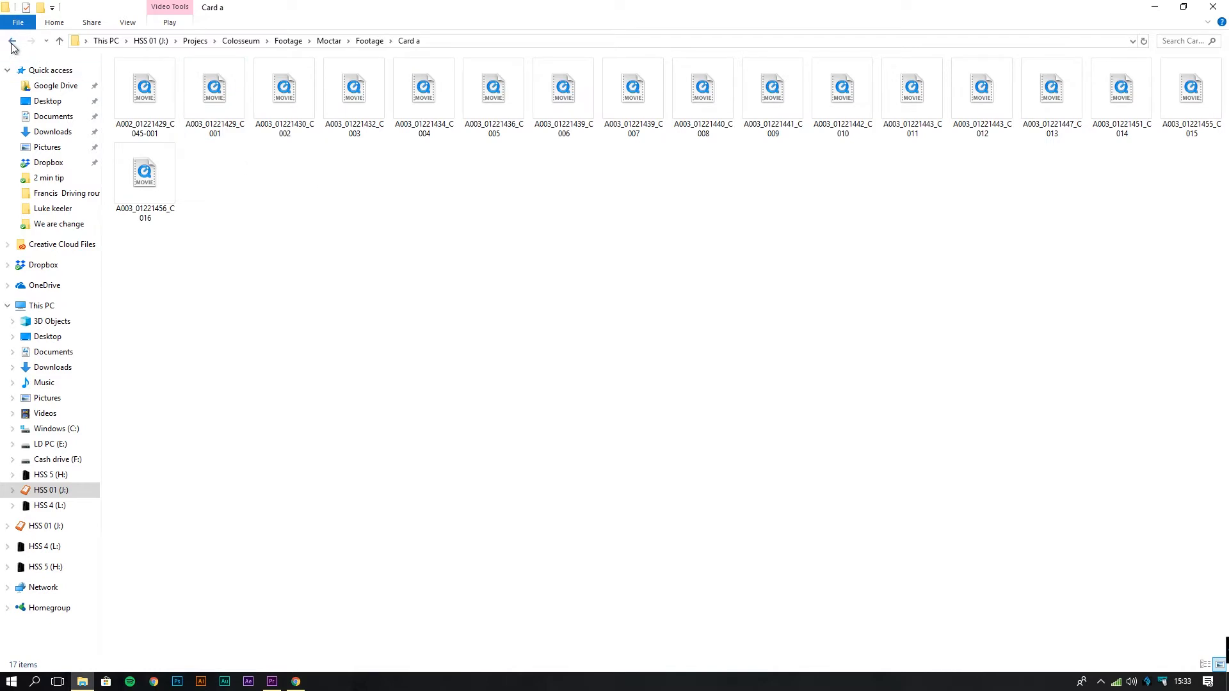
Browse the card b clips, then go back up to the Colosseum project folder.
left_click(13, 41)
double_click(154, 95)
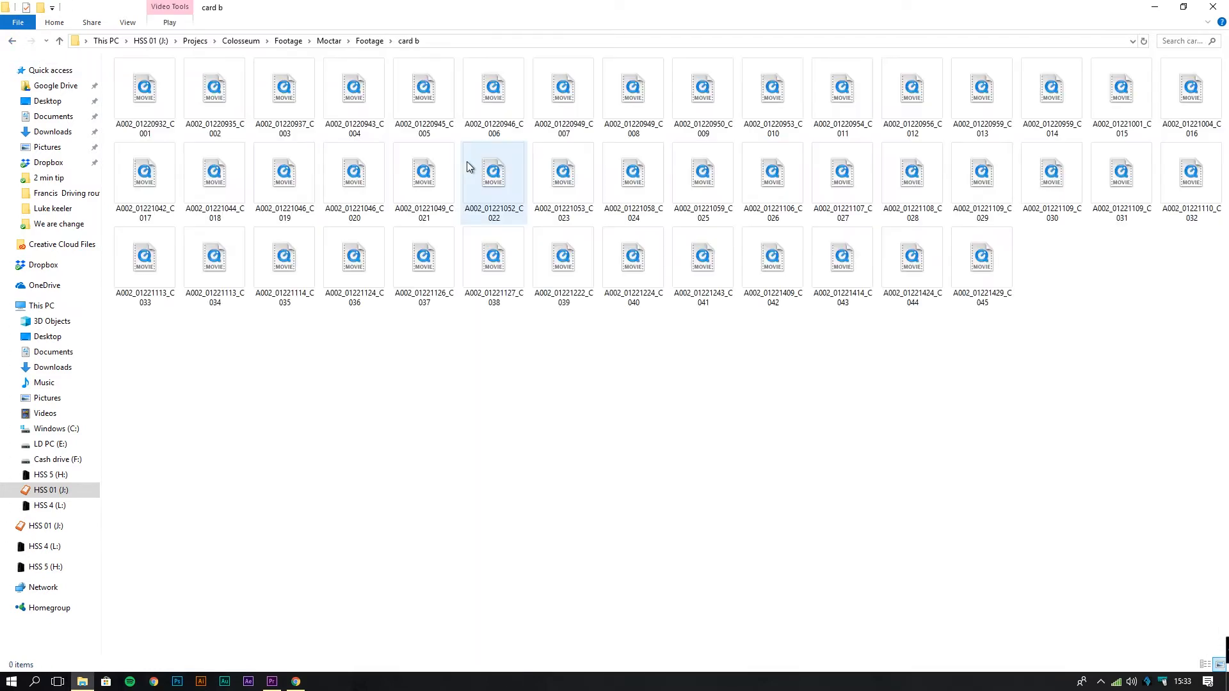
left_click(12, 41)
left_click(12, 41)
left_click(12, 41)
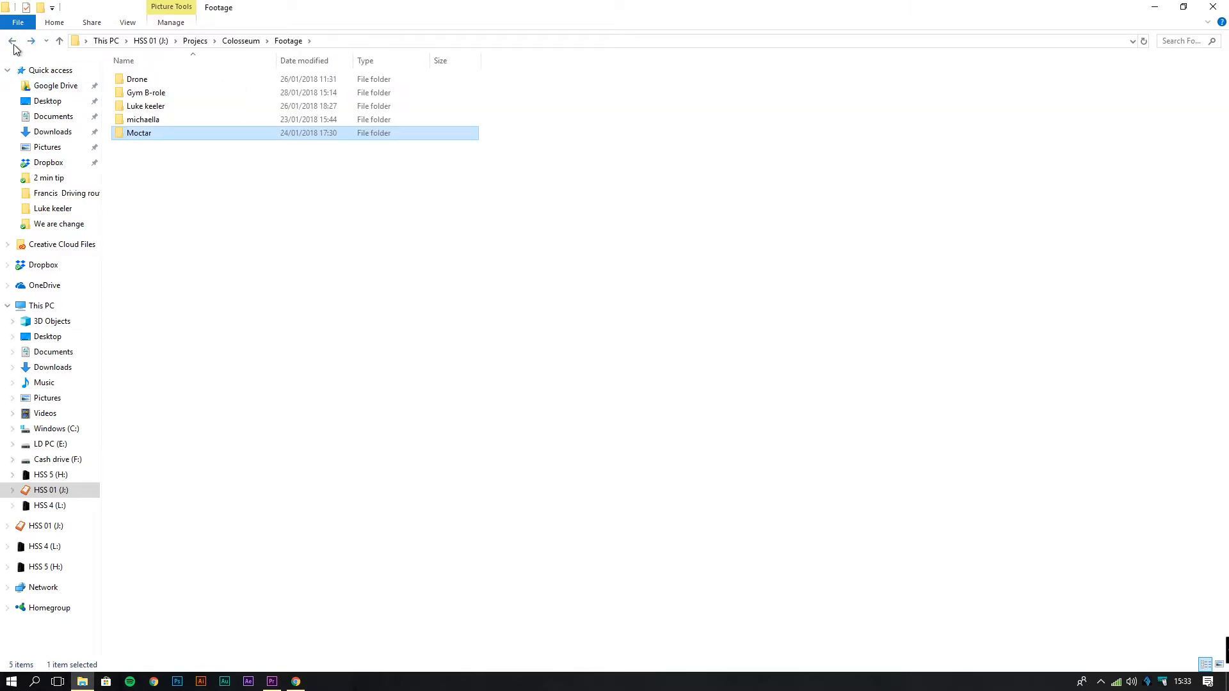
left_click(12, 41)
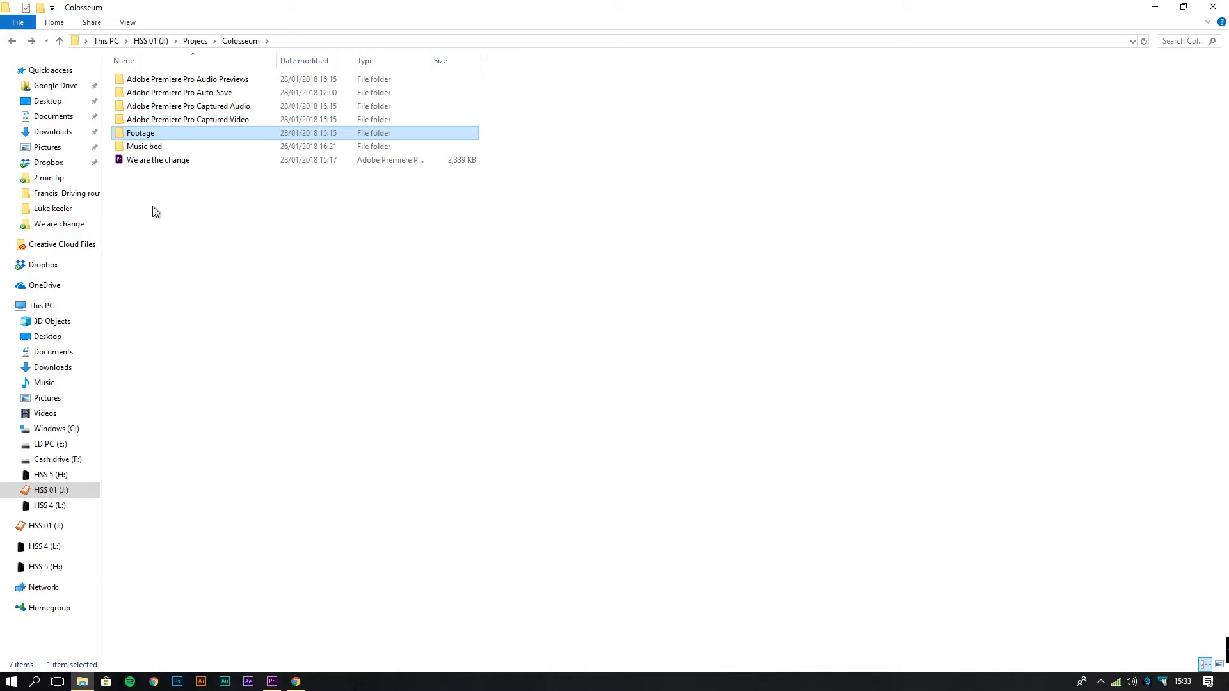
Browse the Music bed folder's three tracks, then open the 'We are the change' project from Colosseum.
left_click(164, 147)
double_click(164, 148)
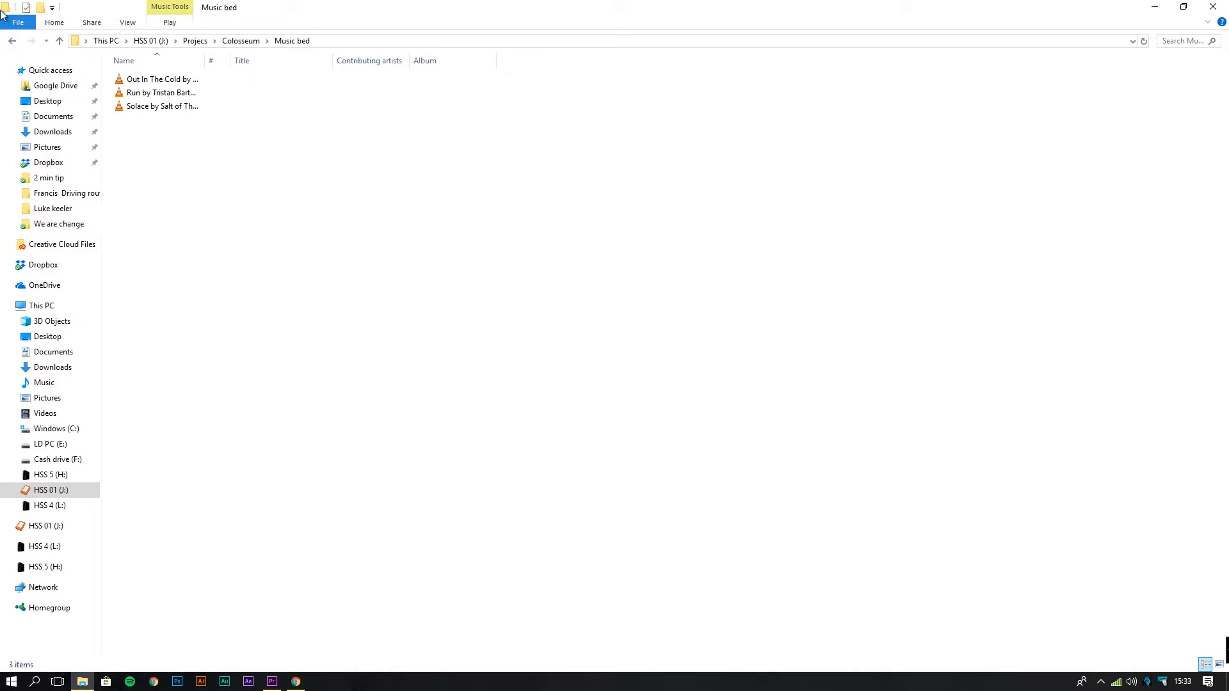
left_click(12, 41)
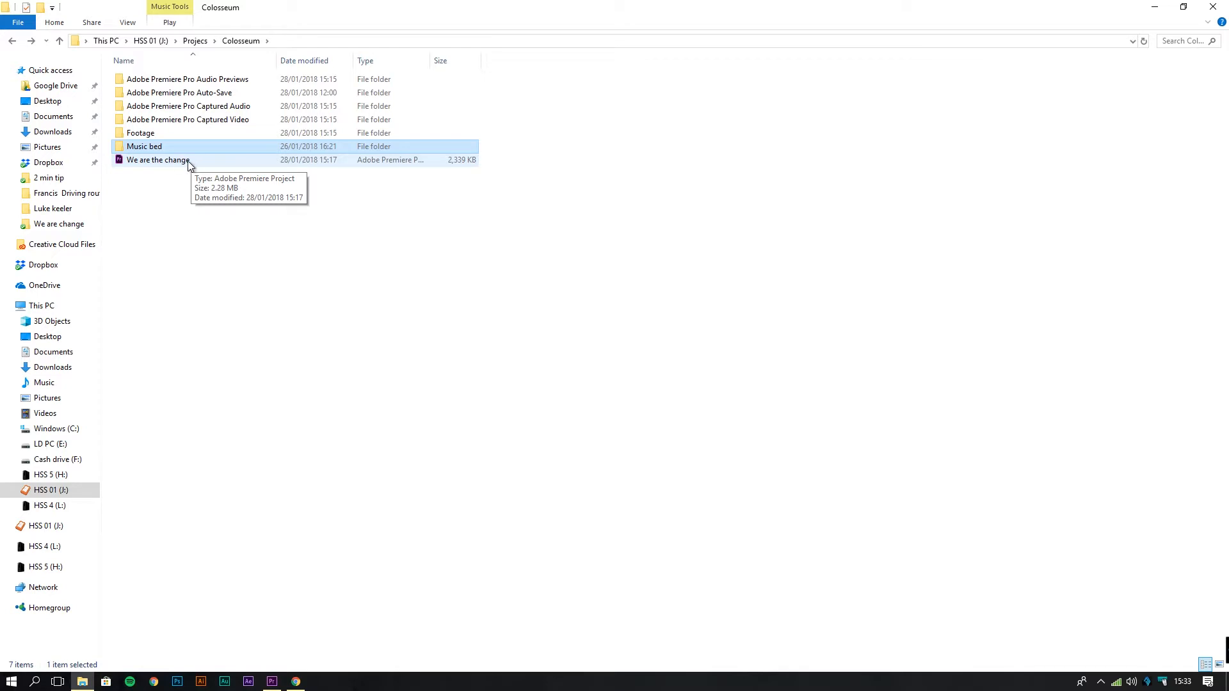
left_click(165, 222)
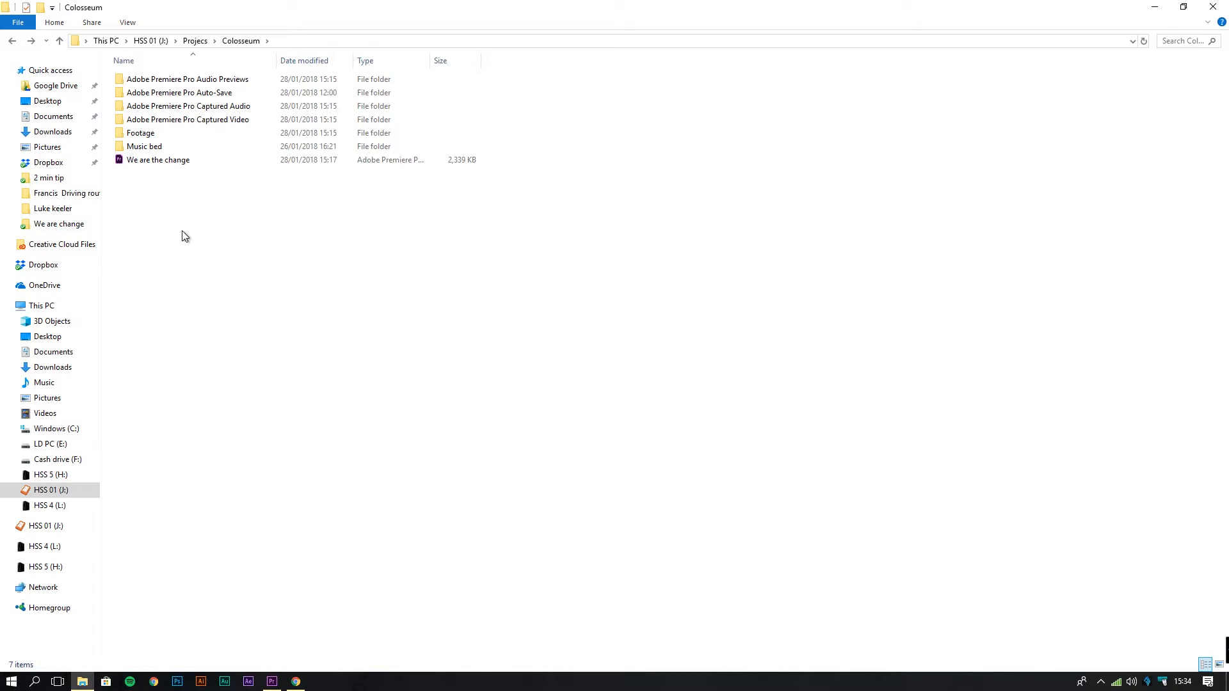
double_click(131, 161)
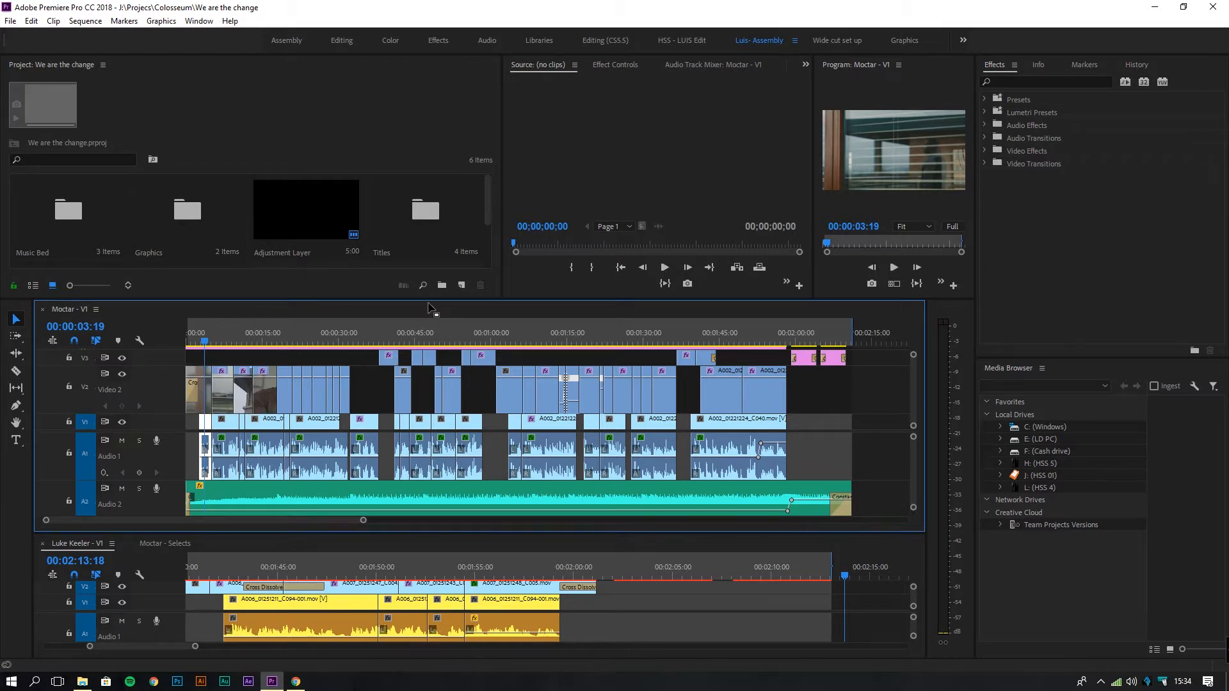
Resize the timeline and Project panel so all six bins, including Footage, Music Bed and sequences, show.
left_click_drag(429, 300, 431, 275)
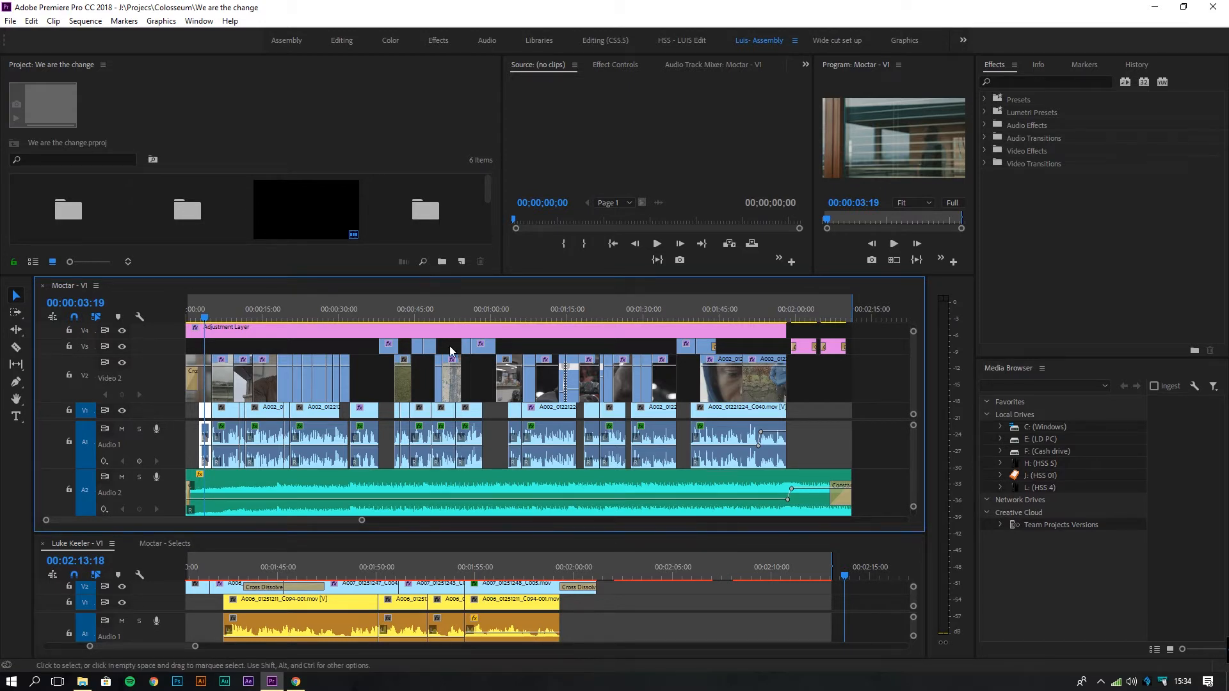
left_click_drag(431, 275, 435, 355)
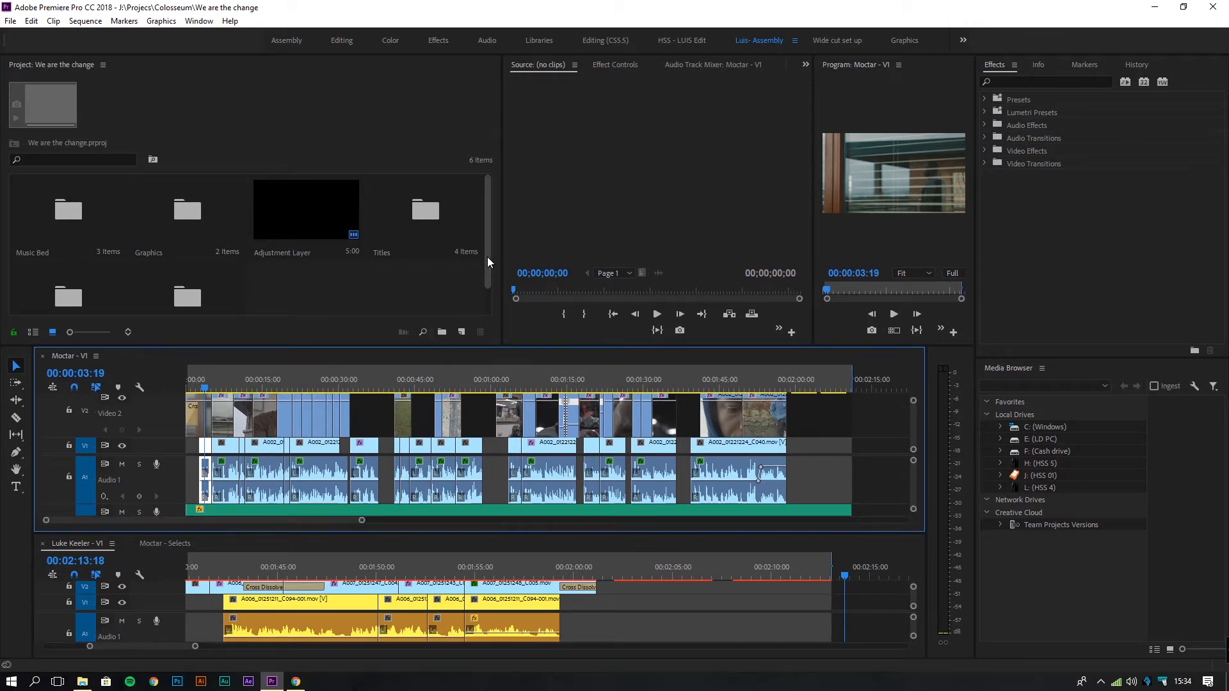
left_click_drag(486, 256, 489, 282)
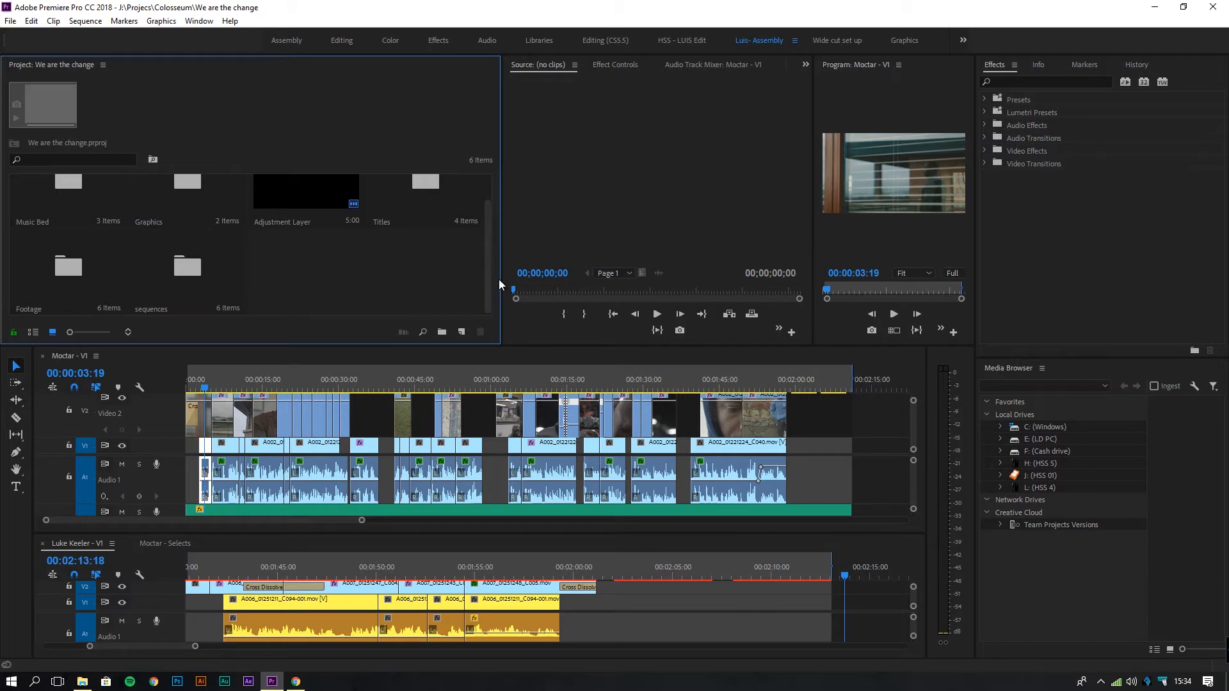
left_click_drag(487, 290, 487, 295)
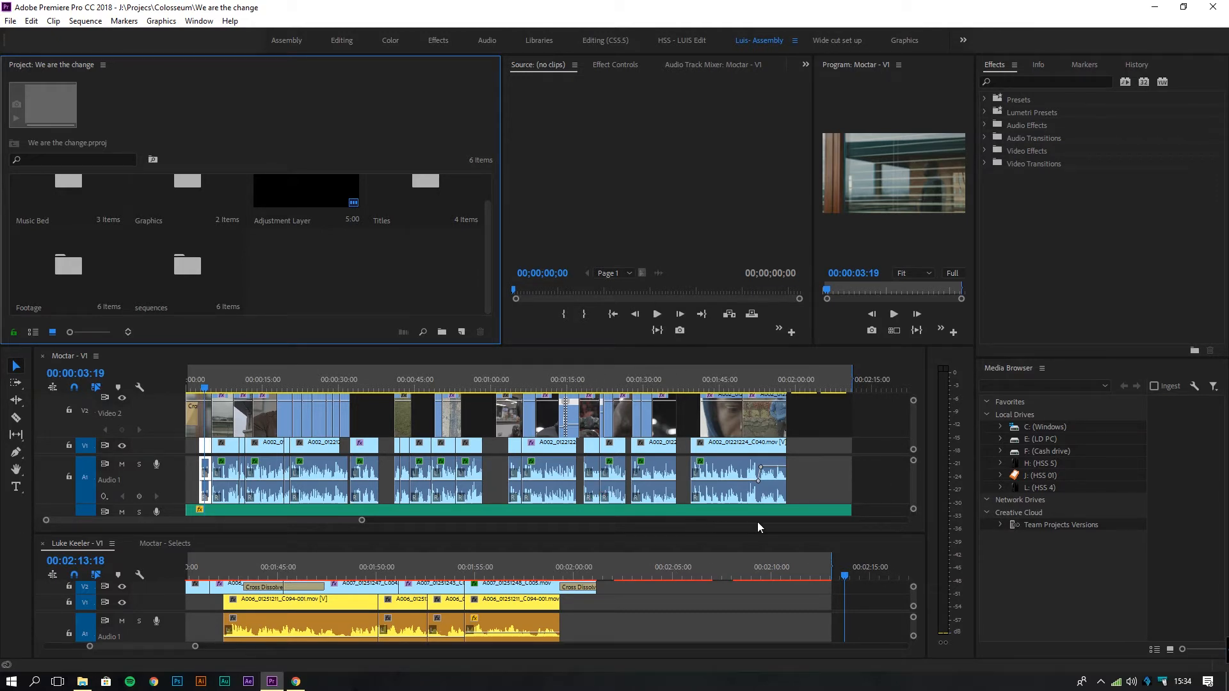
Review the Moctar - Selects sequence, zoomed out to its full length and played from the start.
left_click(169, 543)
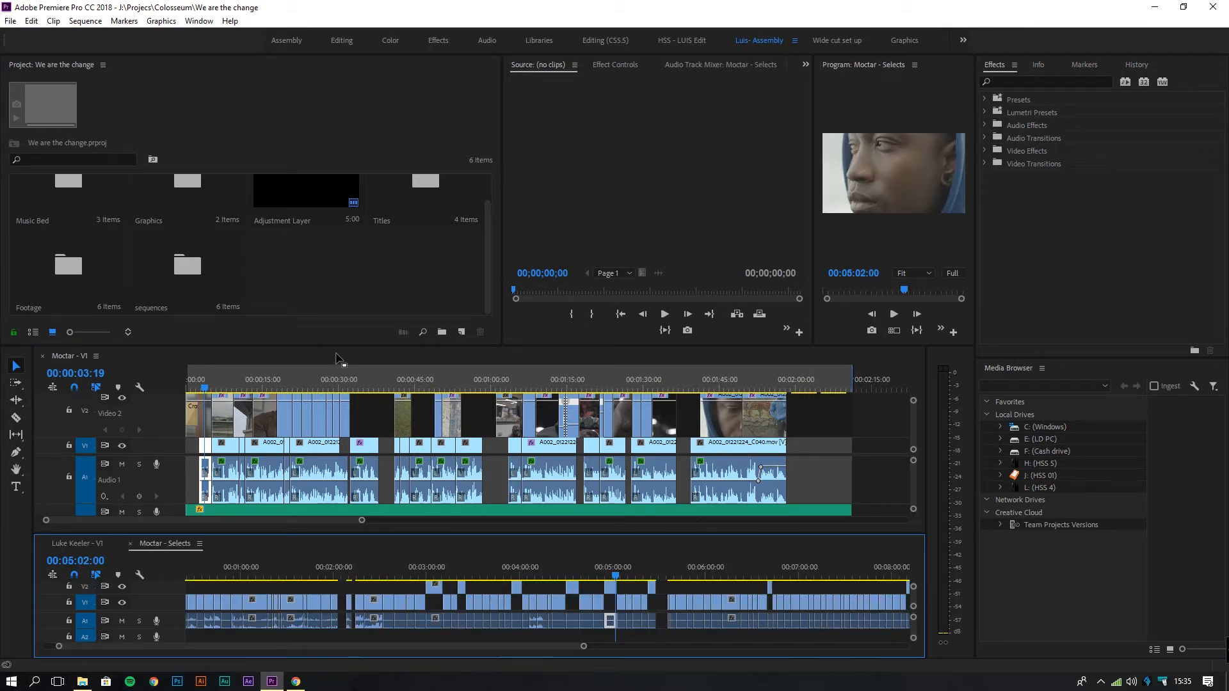
left_click_drag(335, 348, 335, 269)
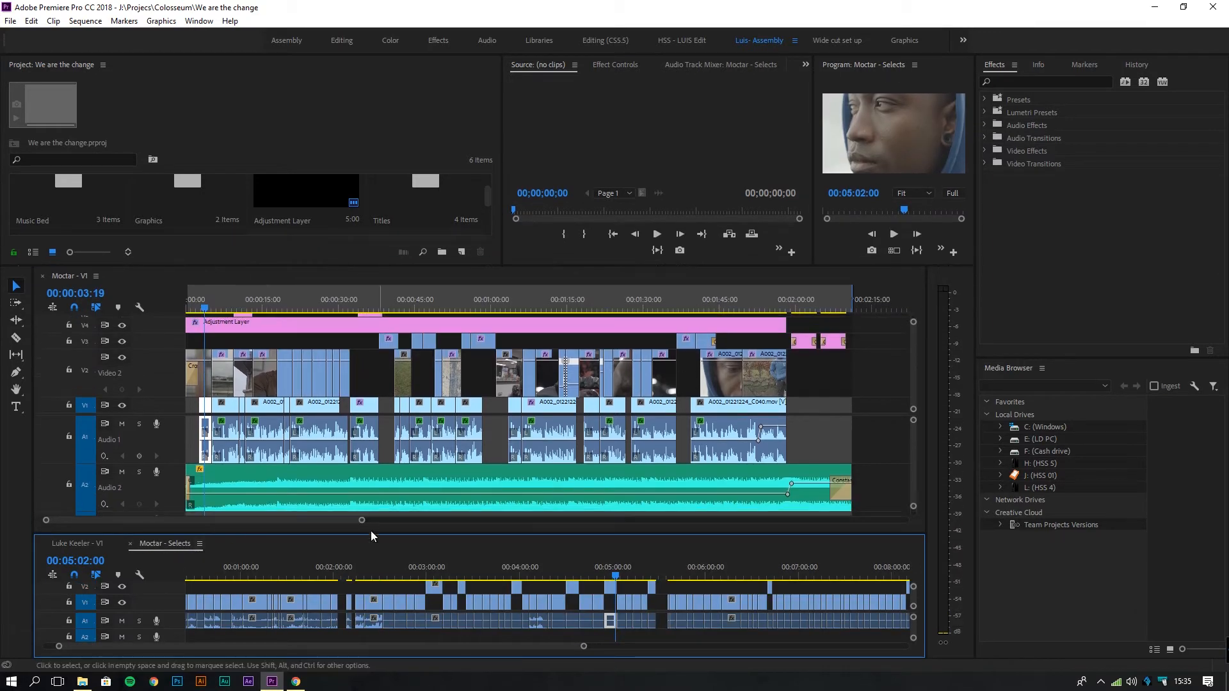
left_click_drag(361, 519, 417, 520)
left_click(187, 570)
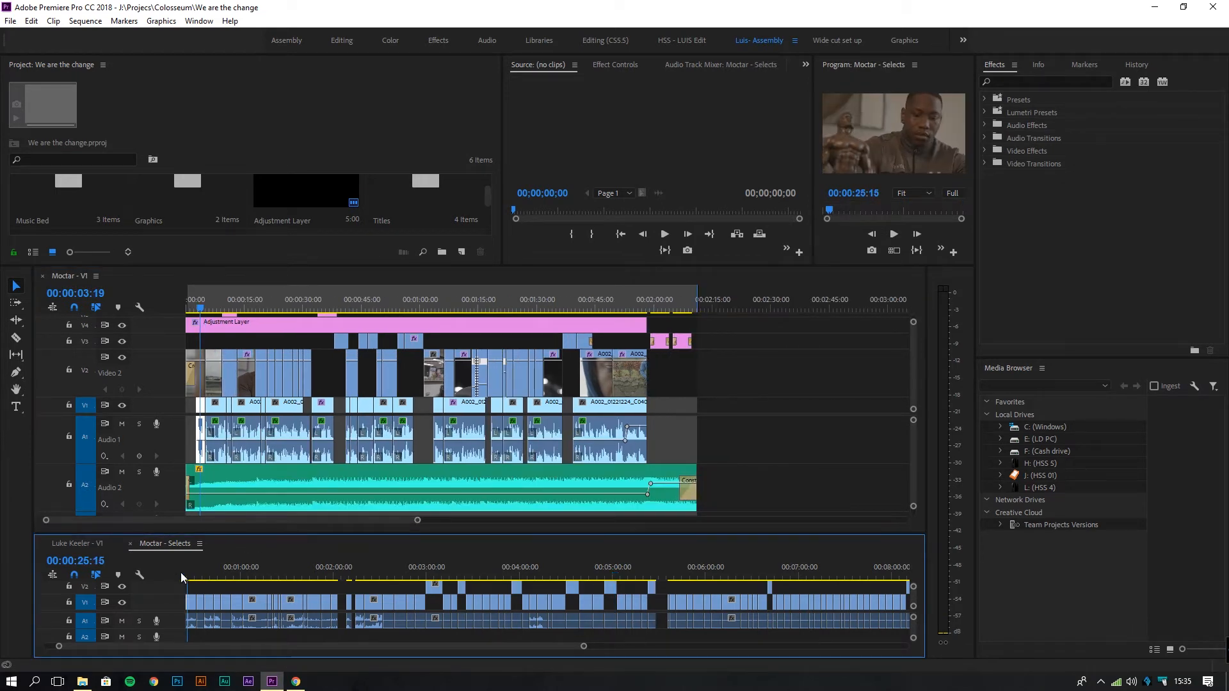
left_click(180, 572)
left_click_drag(583, 646, 758, 646)
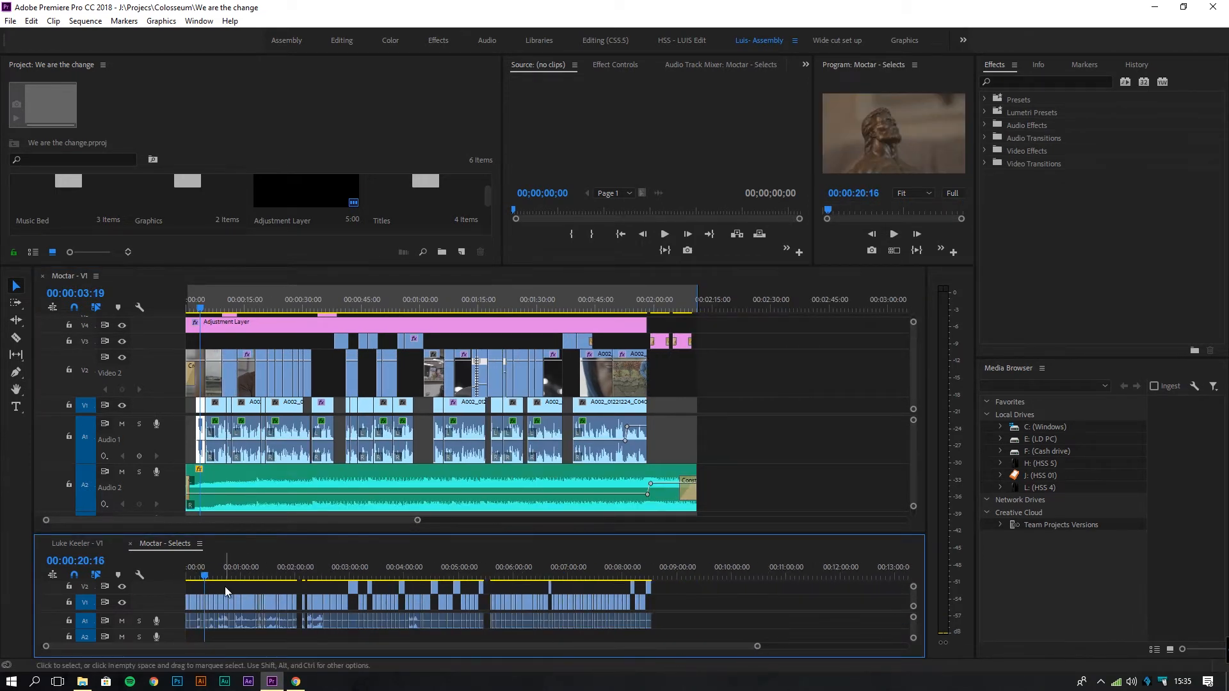
key("Home")
key("space")
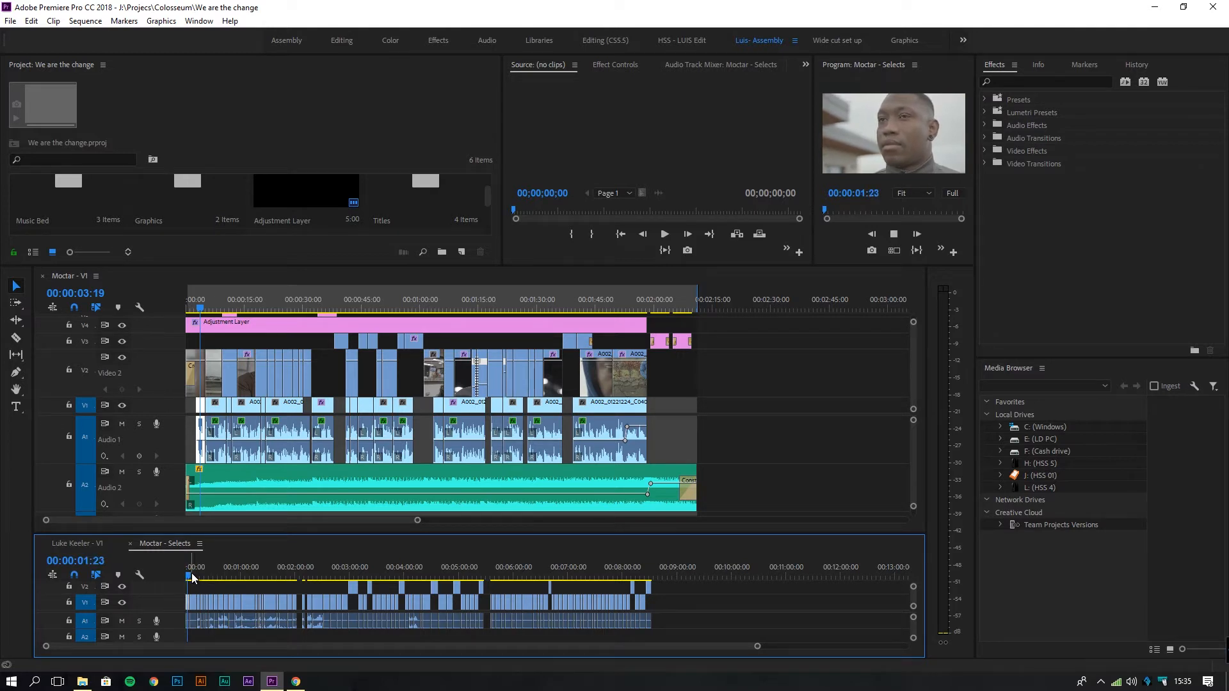
left_click_drag(192, 578, 207, 584)
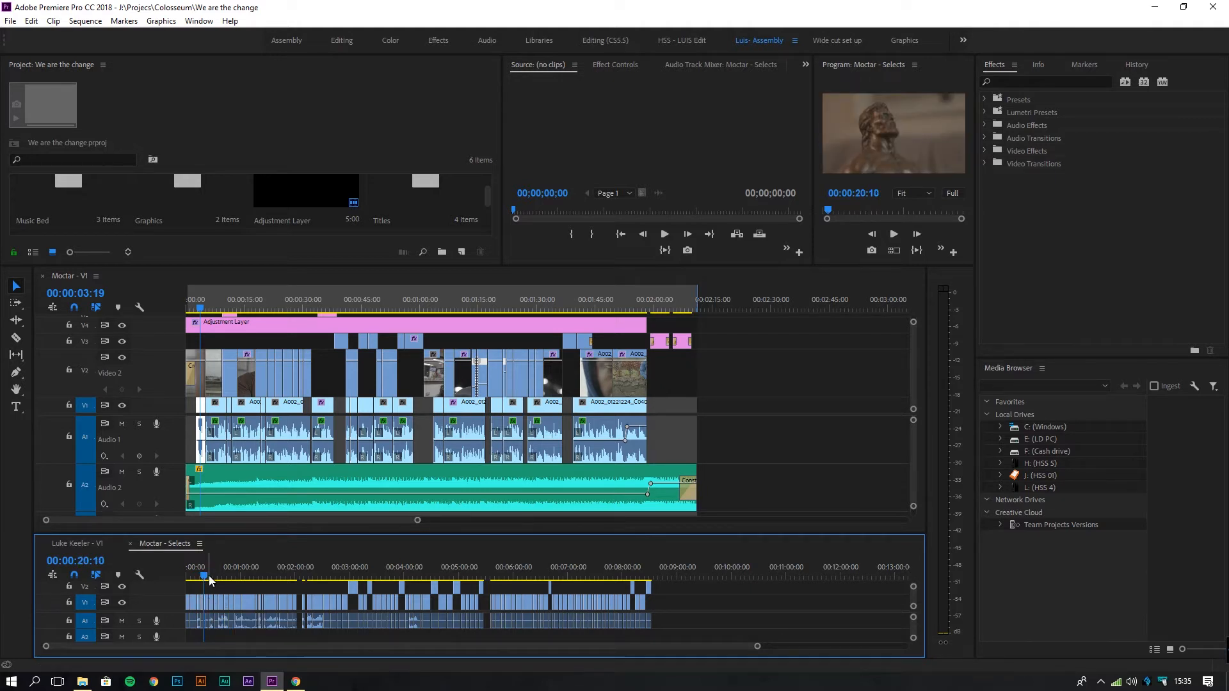
left_click_drag(278, 535, 275, 521)
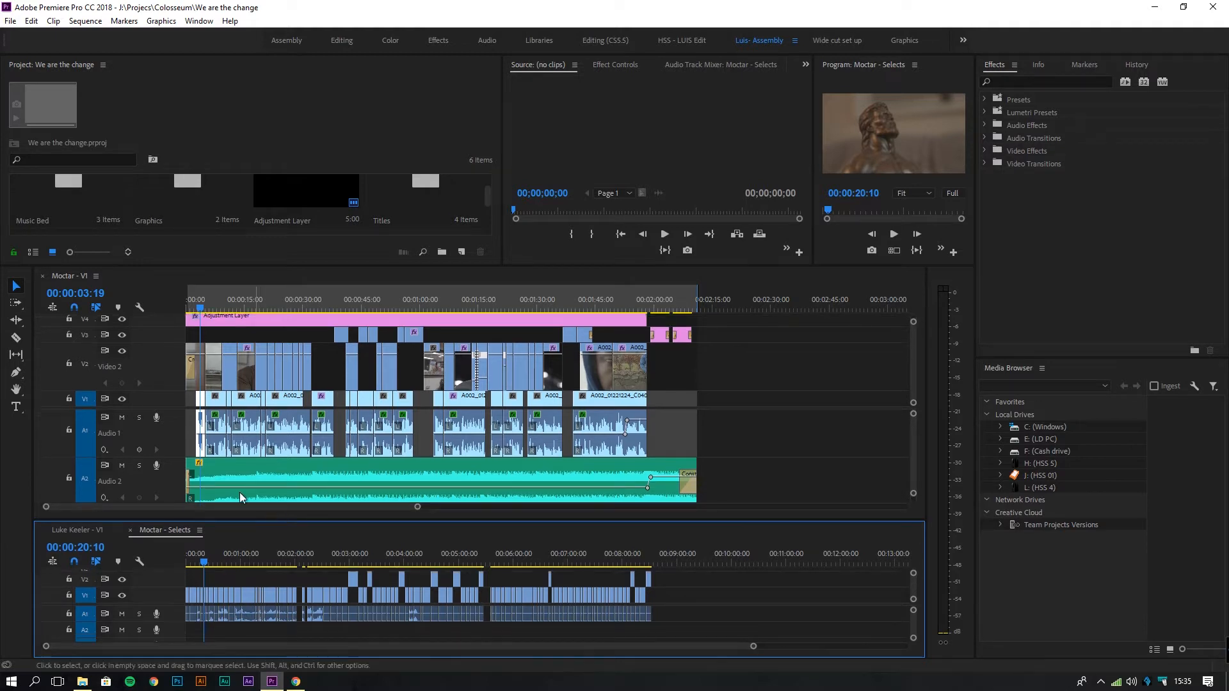
left_click(43, 530)
left_click(43, 530)
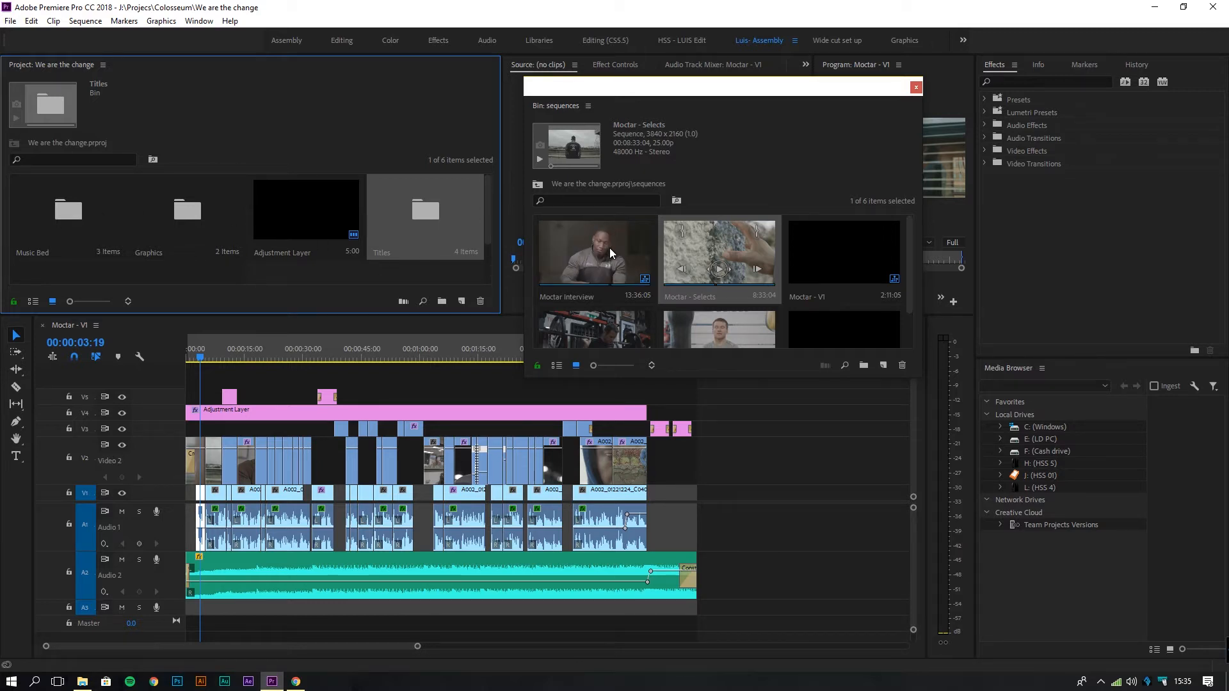
Reopen Moctar - Selects from the sequences bin, move the bin aside, and zoom into its clips.
double_click(681, 249)
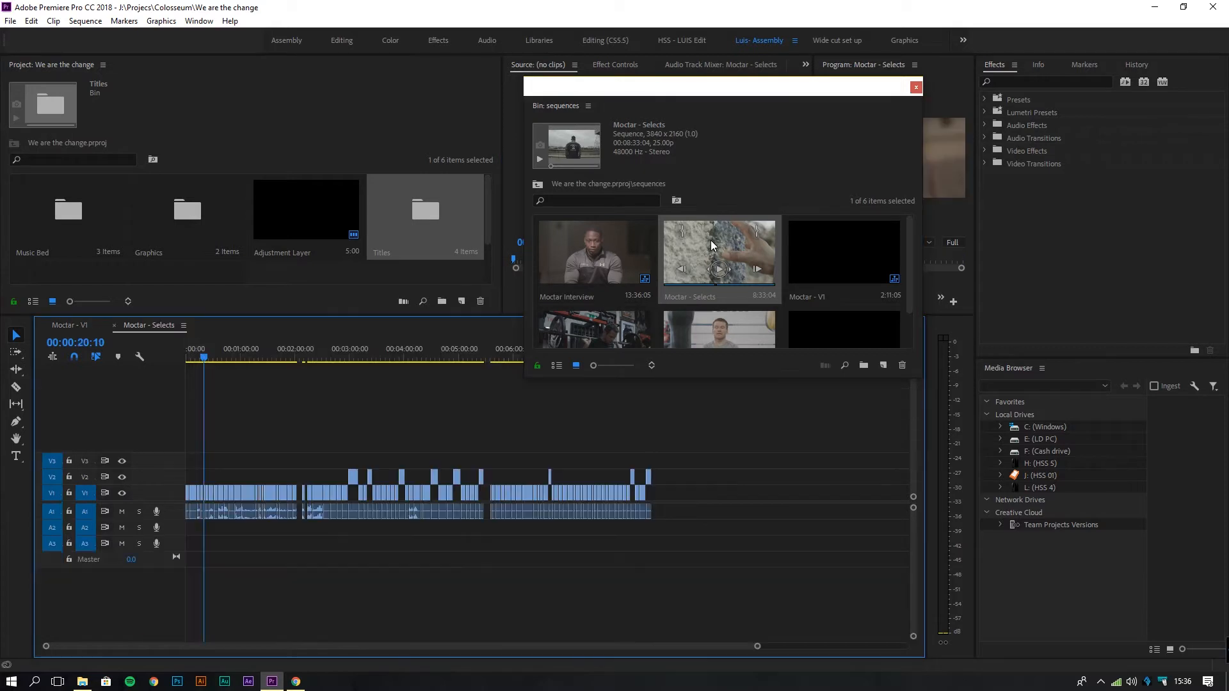
key("Home")
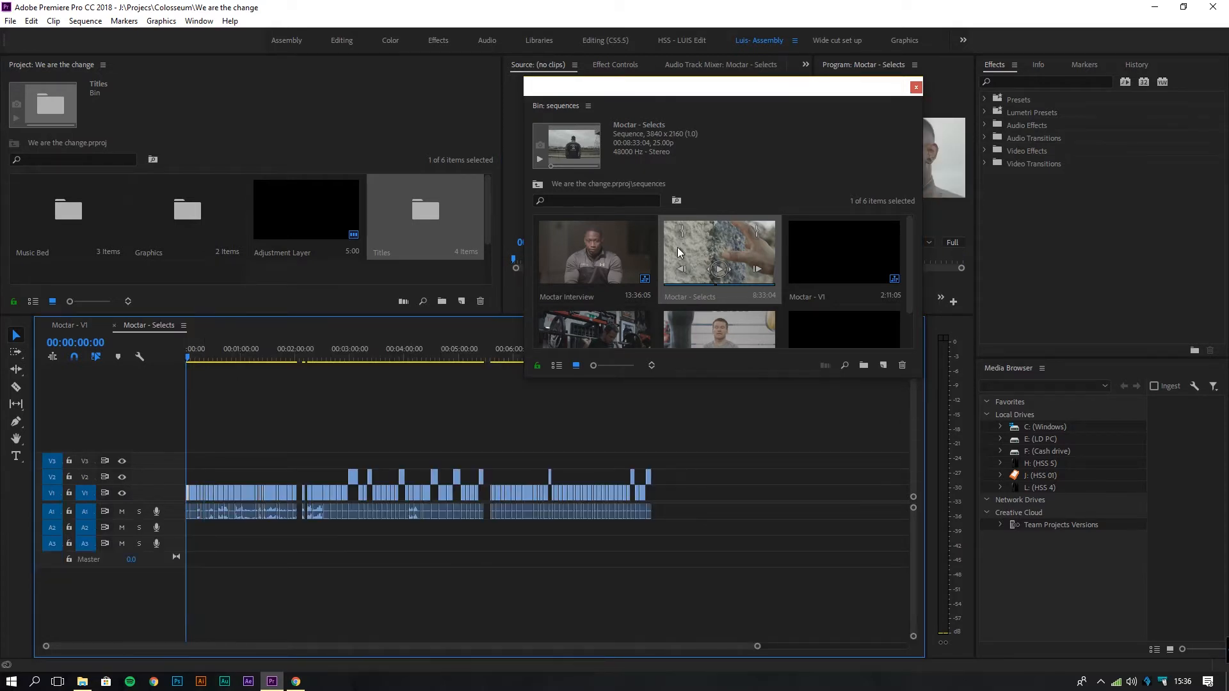
left_click_drag(877, 90, 1145, 54)
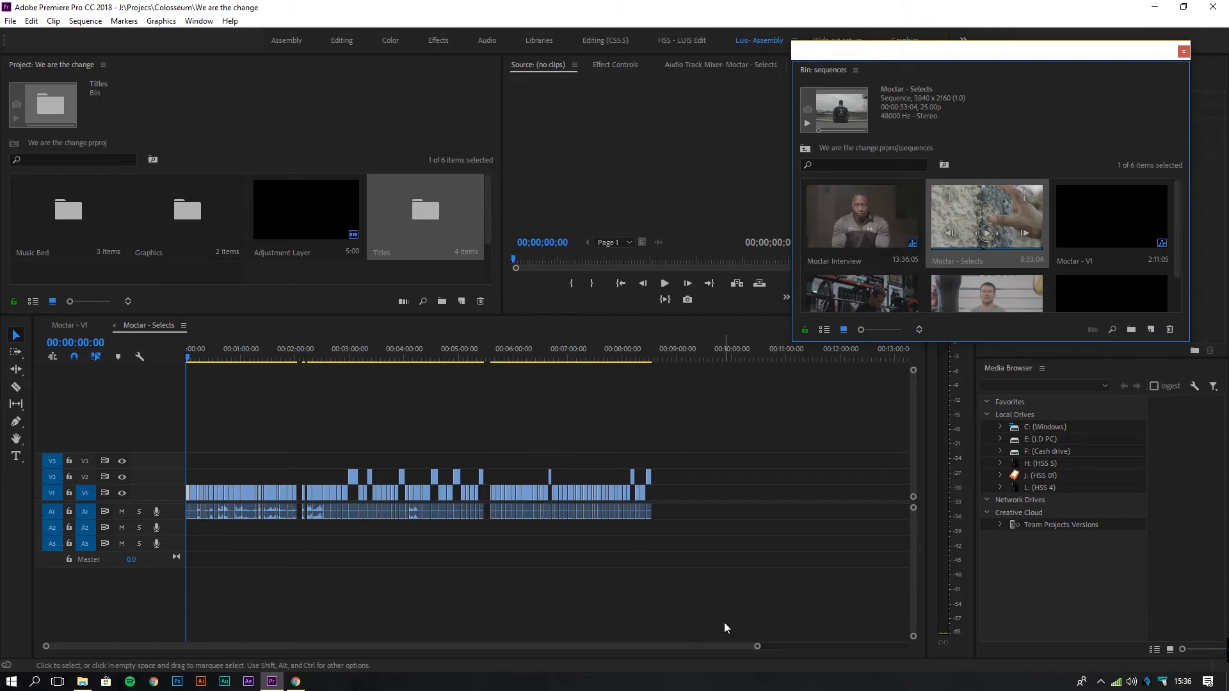
left_click_drag(756, 647, 674, 647)
left_click_drag(190, 356, 183, 424)
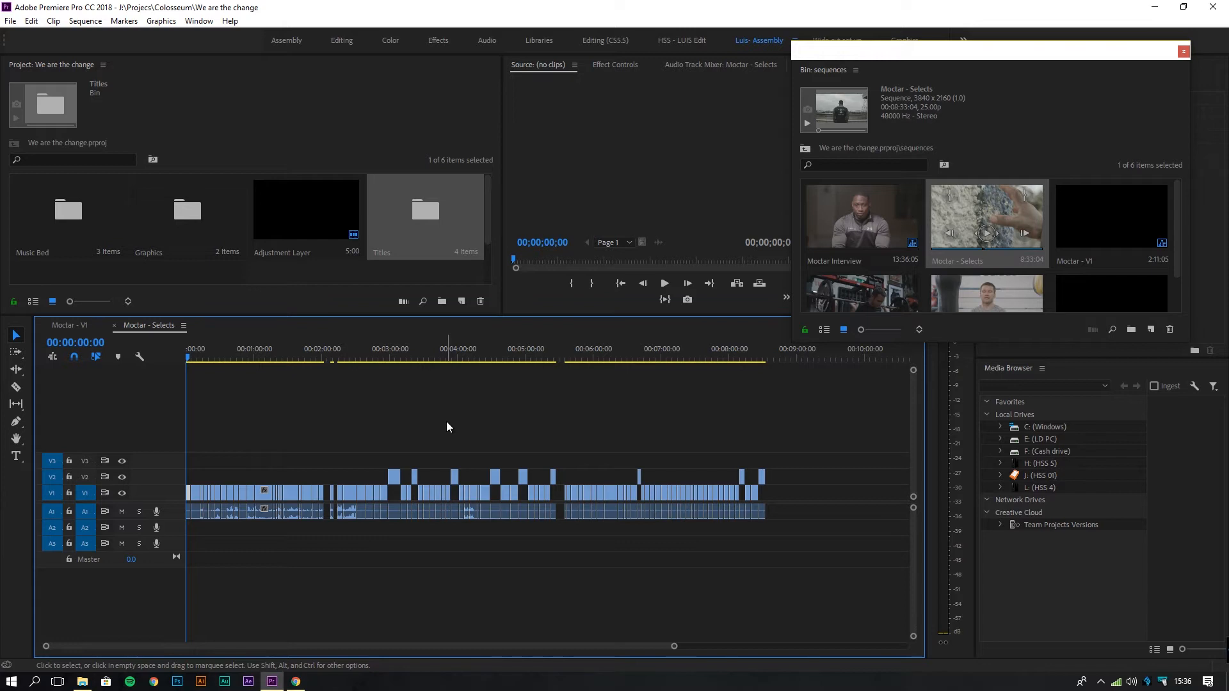
left_click(393, 349)
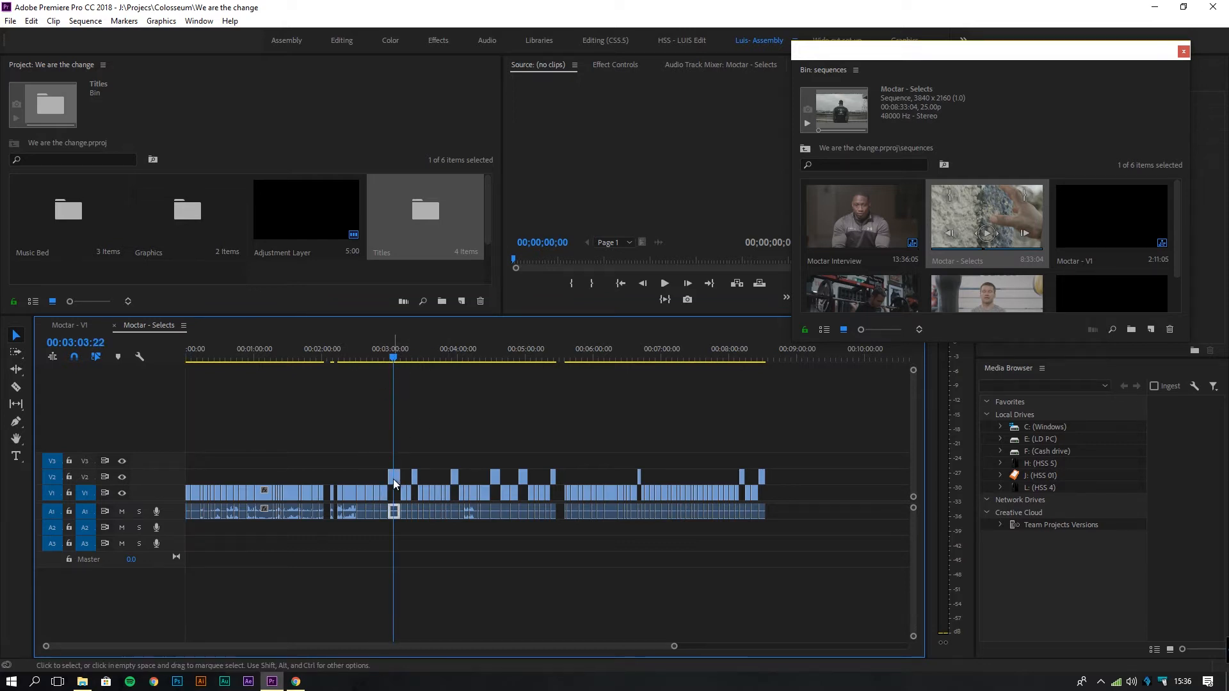
left_click_drag(416, 358, 416, 358)
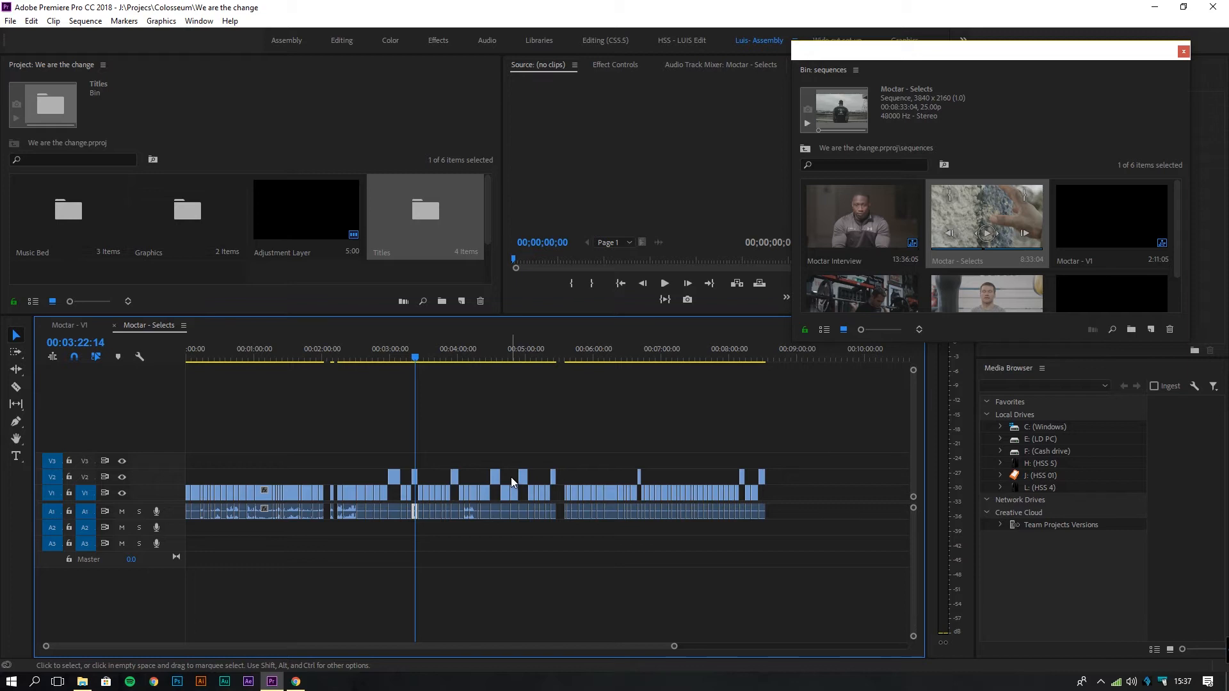
left_click(453, 359)
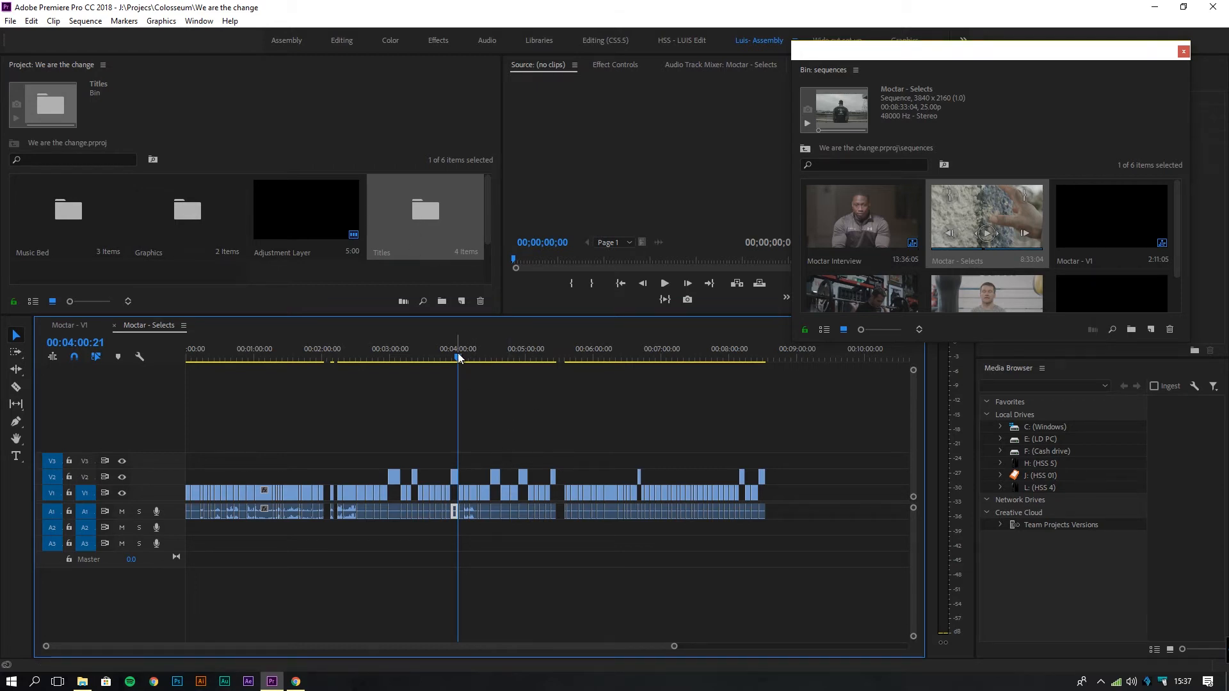
left_click_drag(458, 356, 741, 378)
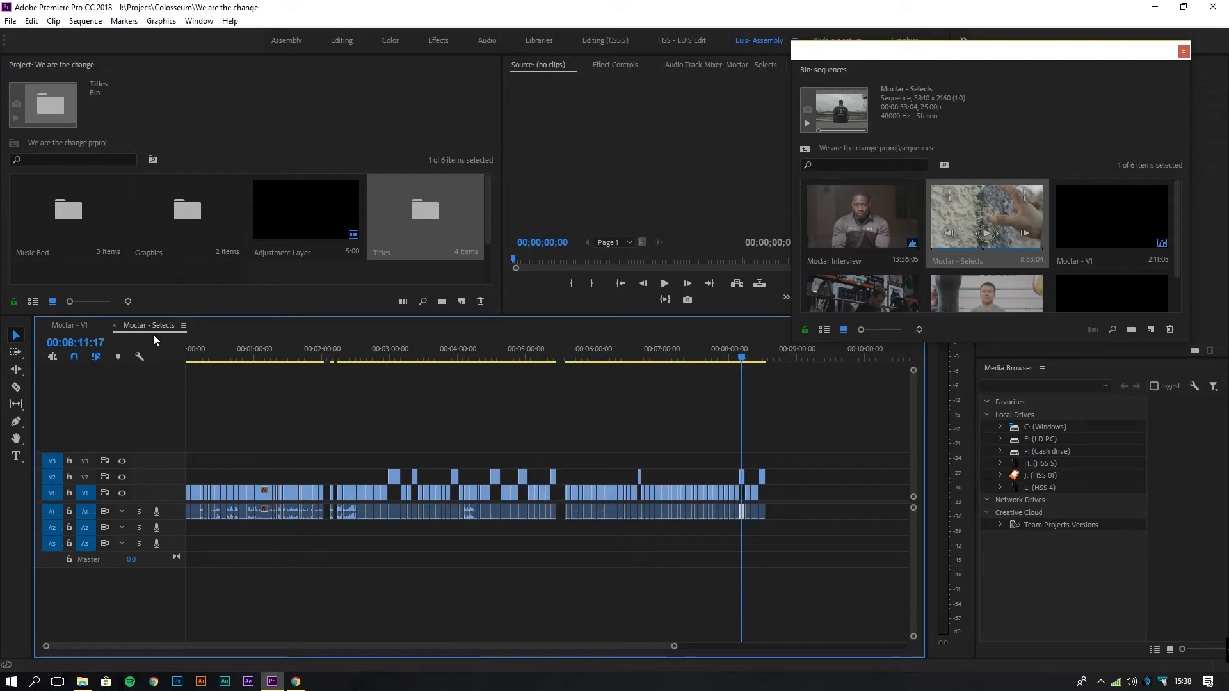
Dock Moctar - Selects above Moctar - V1, then select all Moctar - V1 clips from the start.
left_click_drag(151, 350, 77, 363)
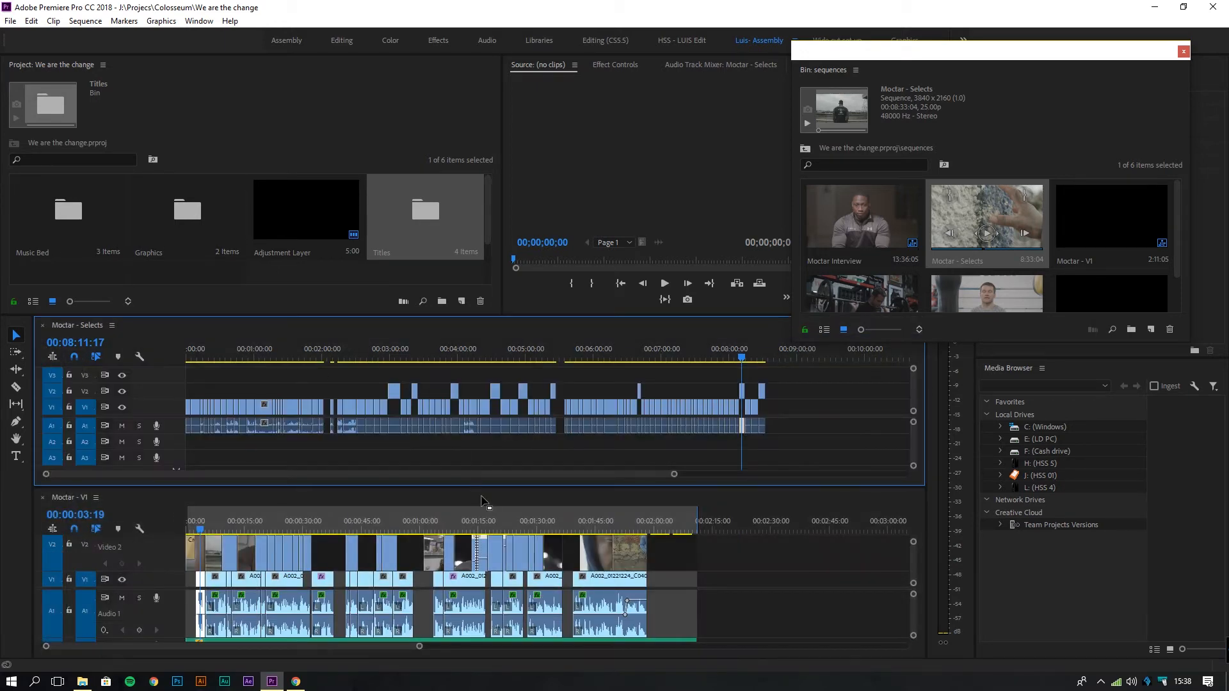
left_click_drag(511, 314, 510, 305)
left_click(248, 516)
key("Home")
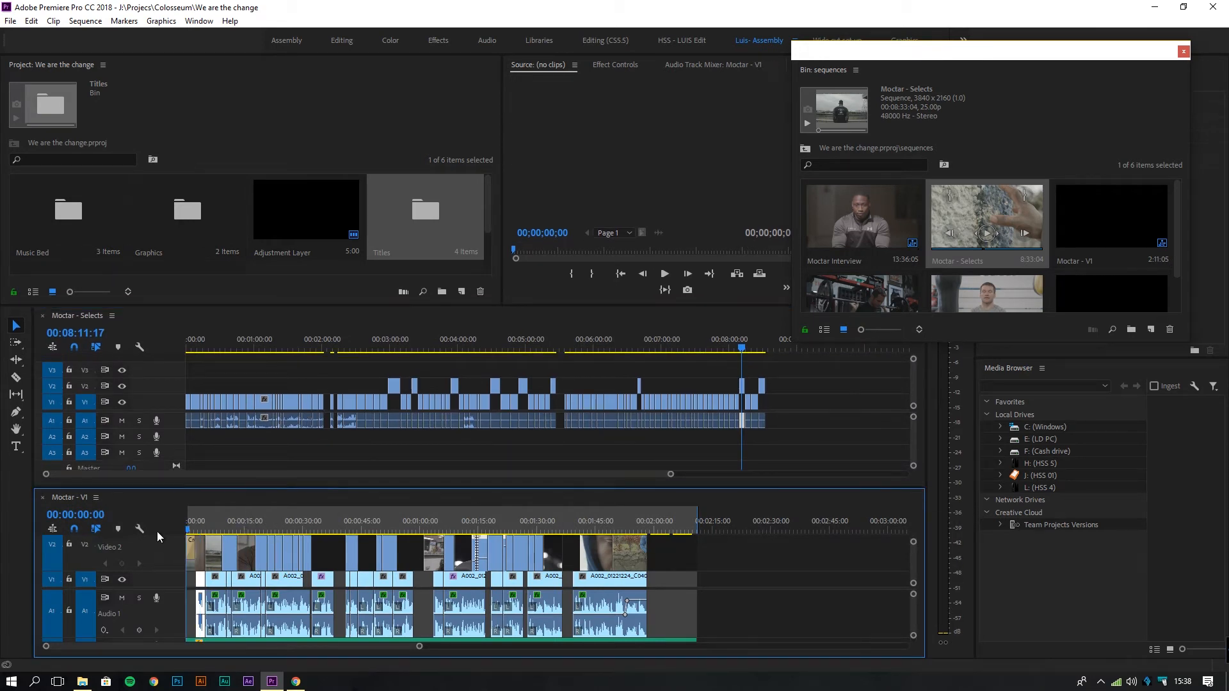
key("ctrl+a")
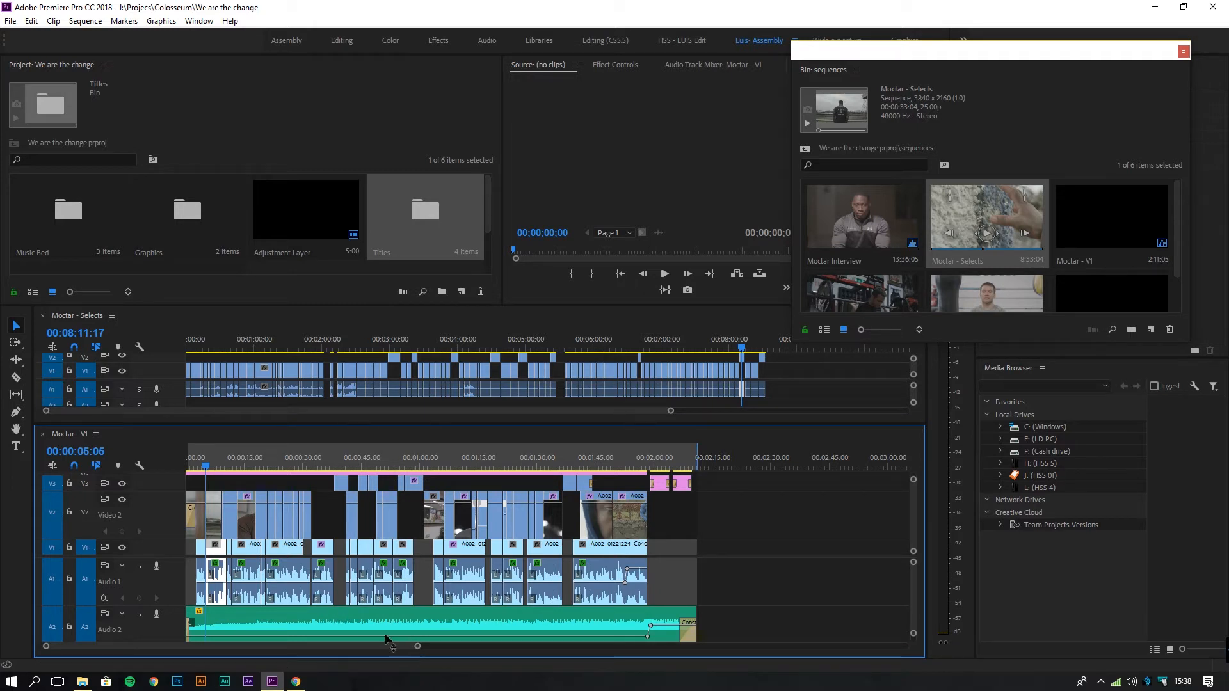
Hide the Video 2 track in Moctar - V1 and scrub from 6 to about 24 seconds to check.
left_click(259, 555)
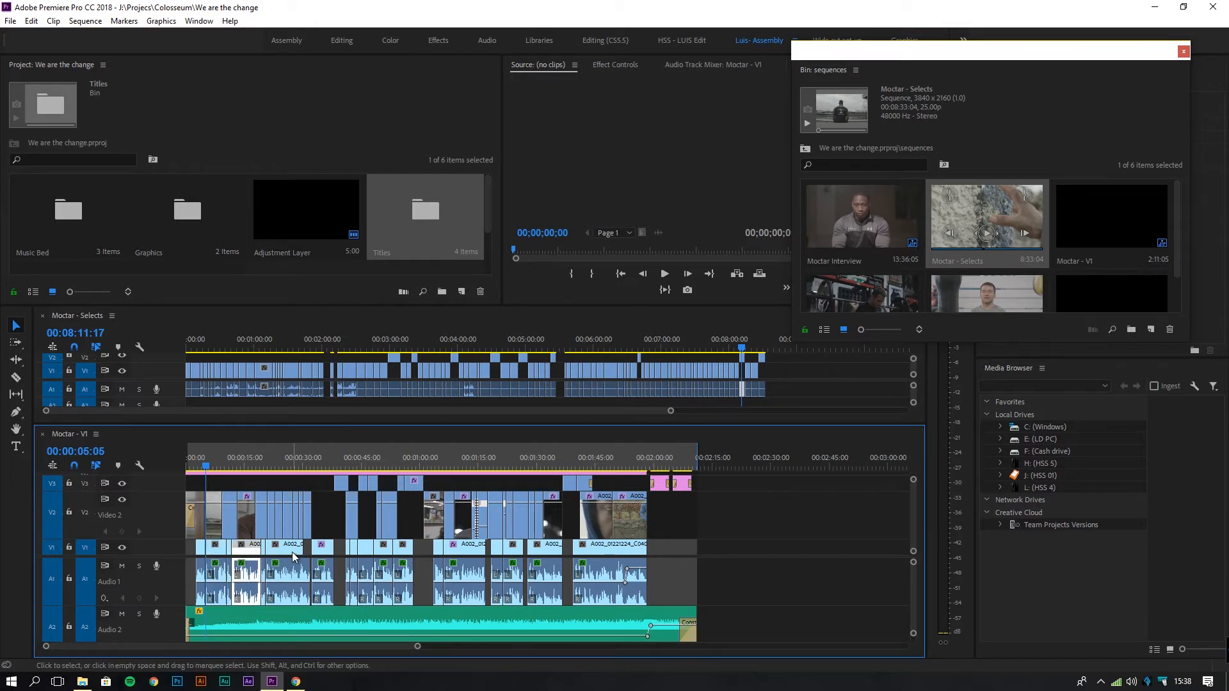
left_click(122, 499)
left_click(213, 468)
left_click_drag(216, 469, 384, 486)
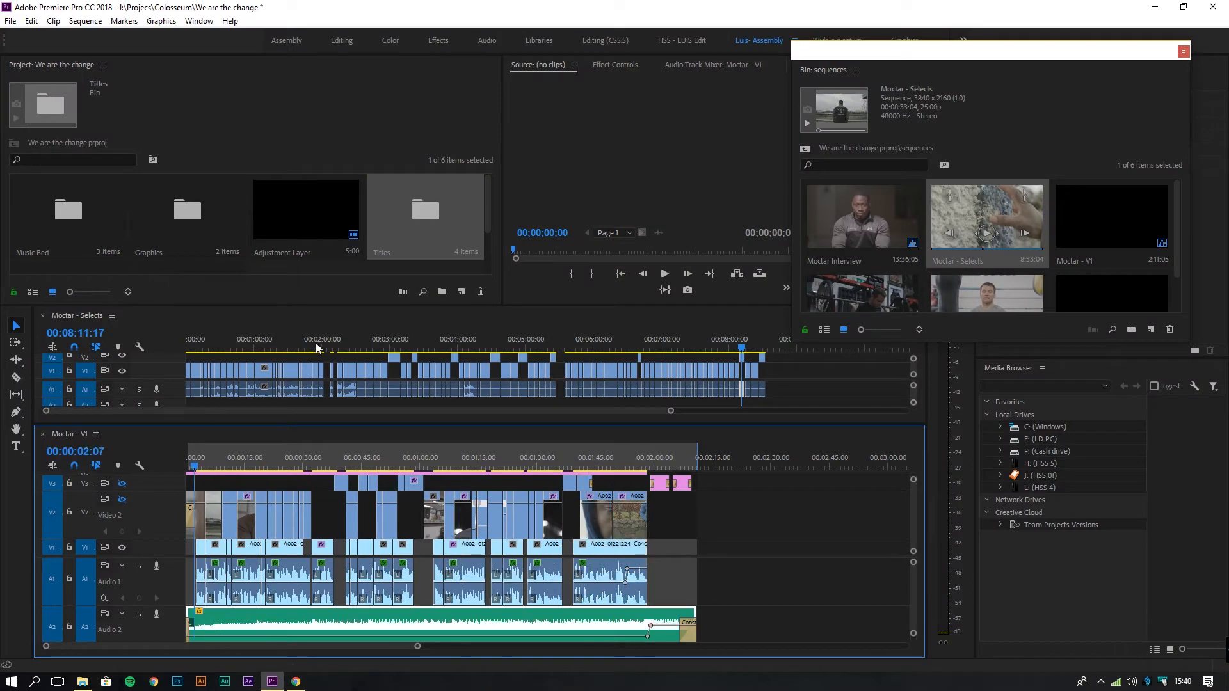
Enlarge Moctar - Selects to show tracks V3 through A3, then return to the start of Moctar - V1.
left_click_drag(490, 306, 489, 263)
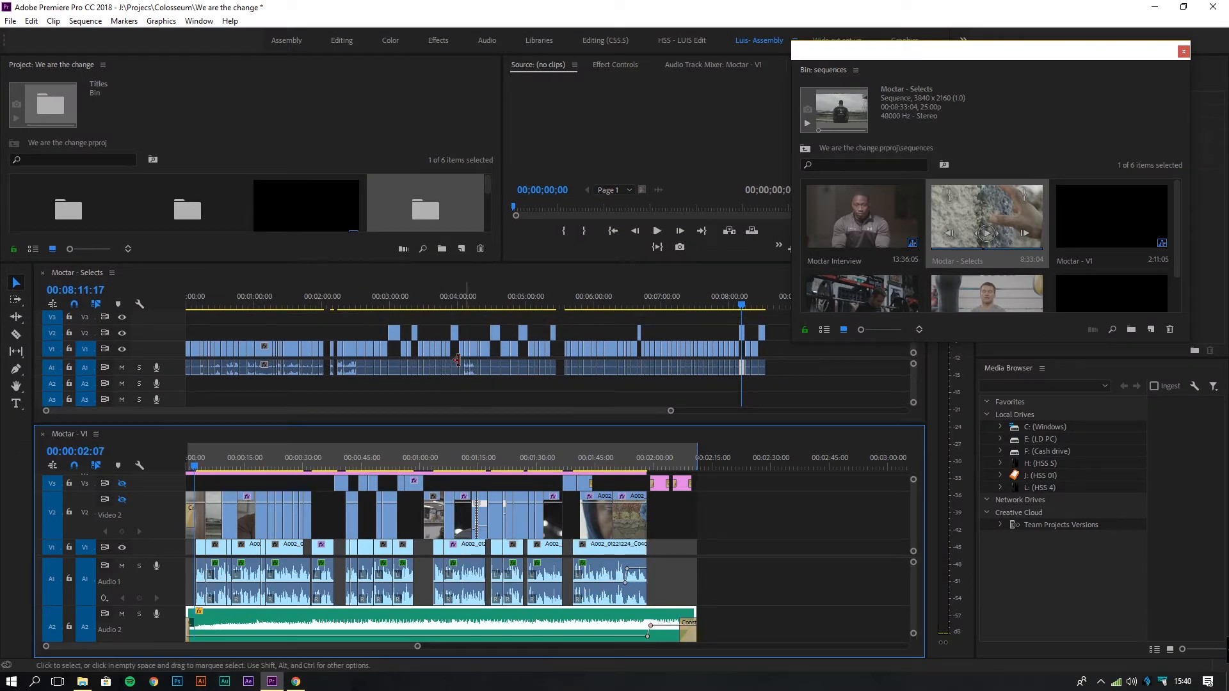
left_click_drag(457, 340, 489, 483)
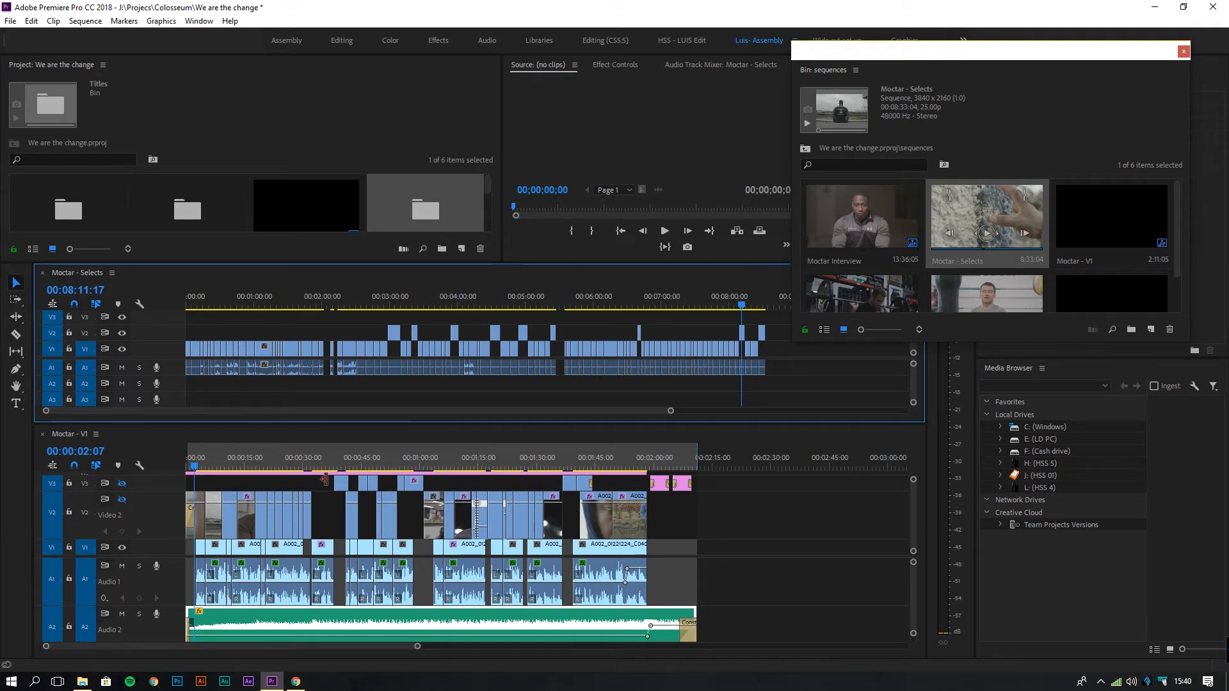
left_click(189, 459)
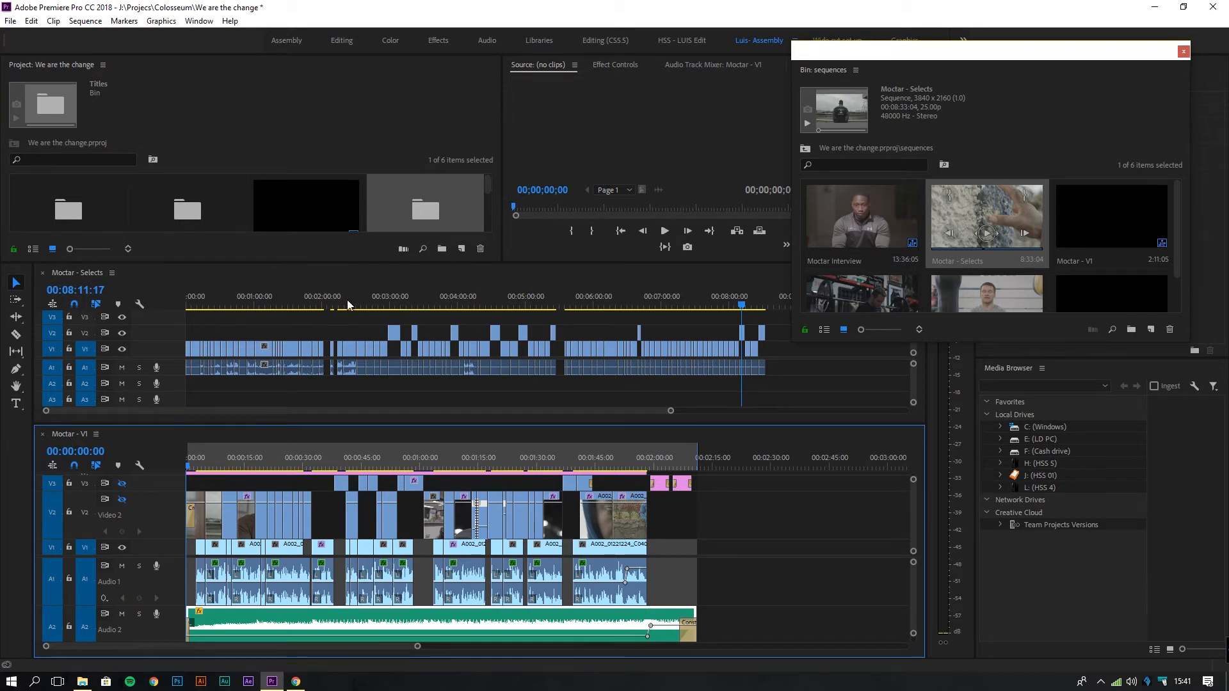
Scrub the Selects and Moctar - V1 timelines, then play Moctar - V1 from 1:52:19.
left_click_drag(378, 300, 695, 317)
left_click_drag(235, 466, 691, 481)
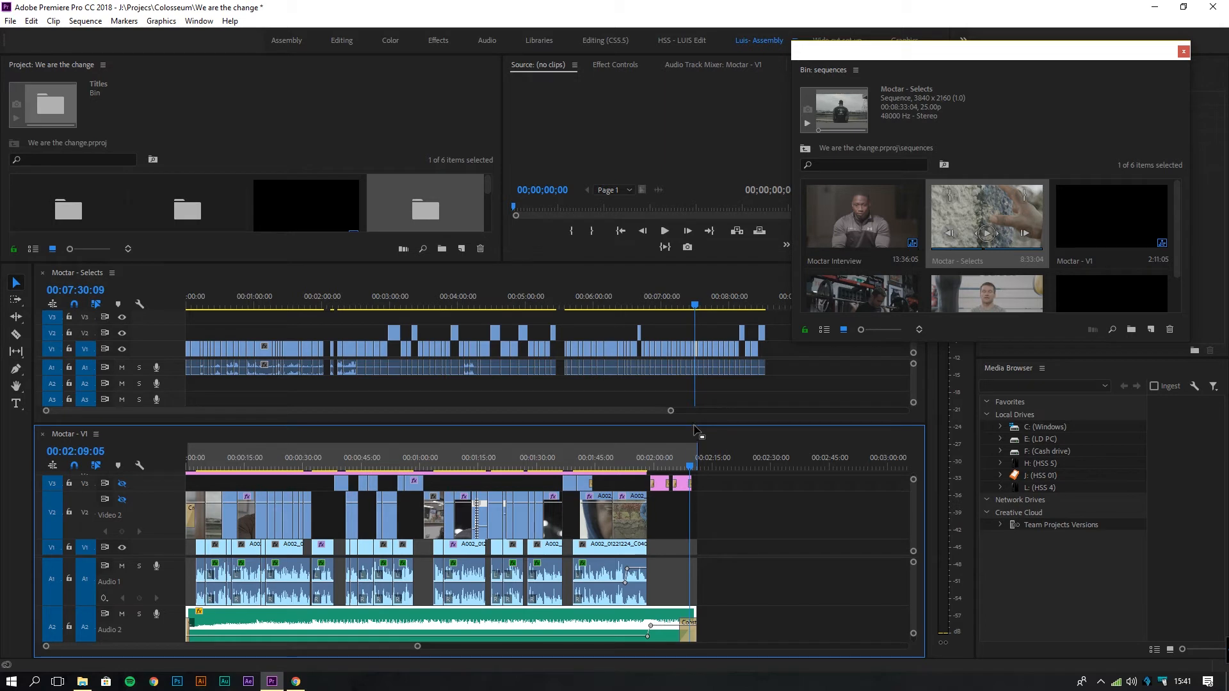
left_click_drag(694, 424, 694, 357)
left_click(629, 395)
left_click_drag(630, 396, 627, 399)
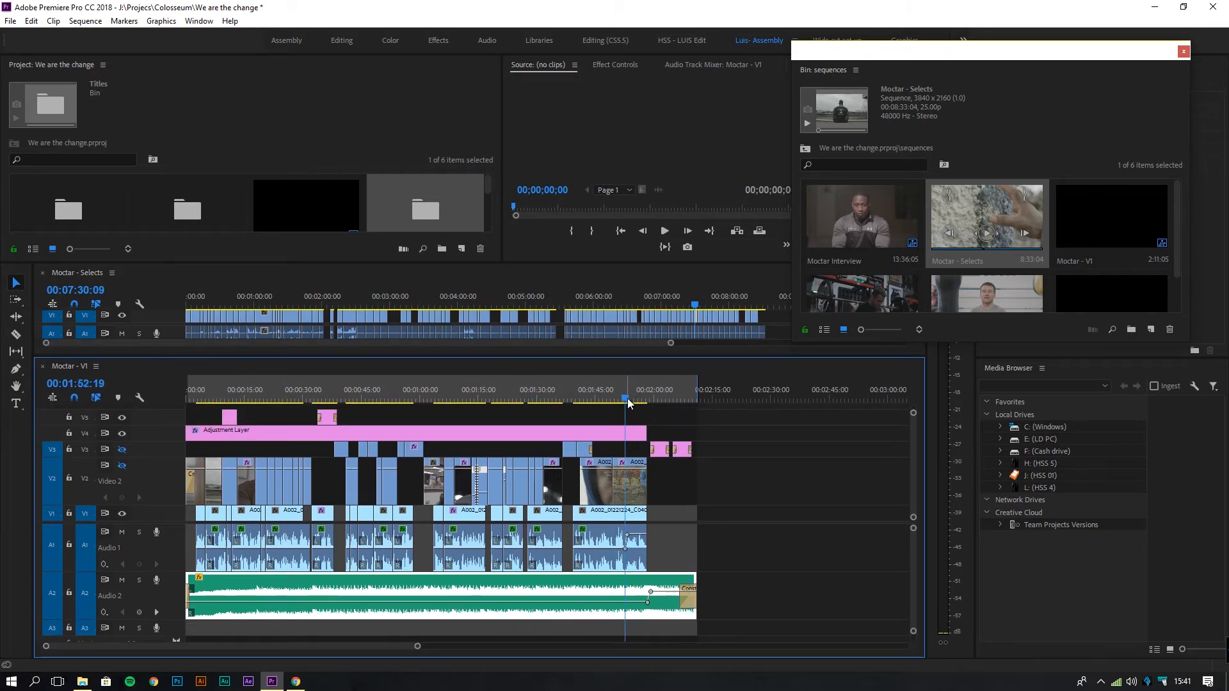
key("space")
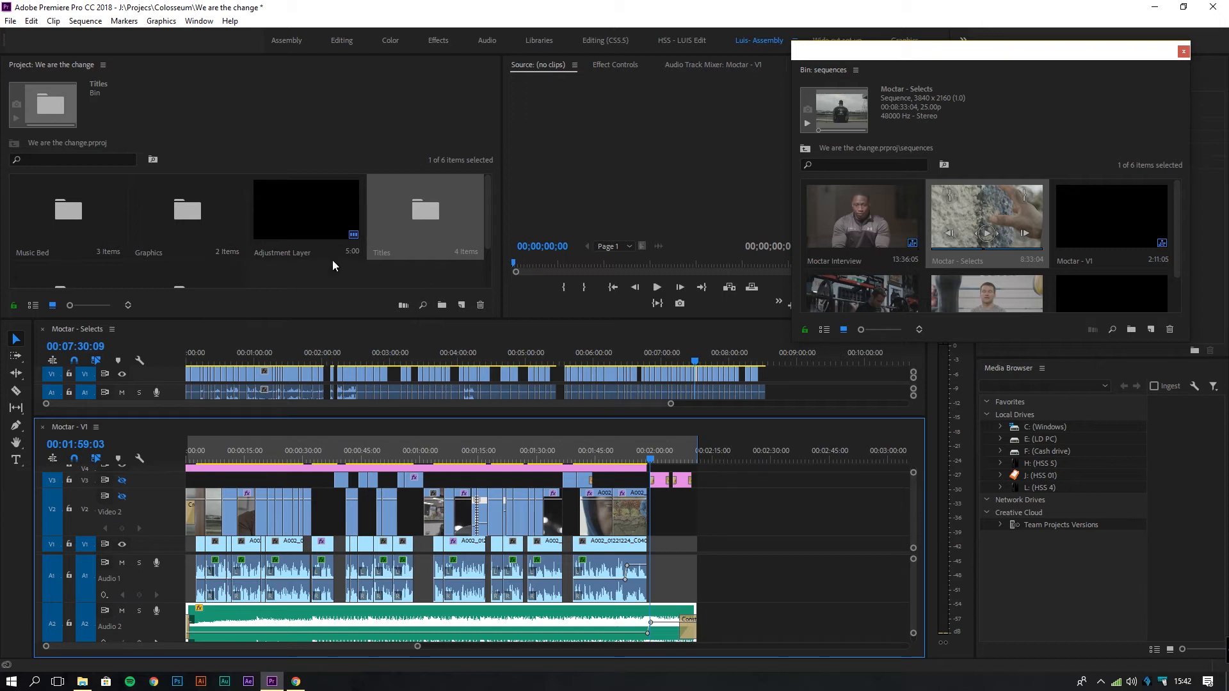
Open the sequences bin as a floating window sized to show all six sequences.
left_click_drag(288, 319, 288, 394)
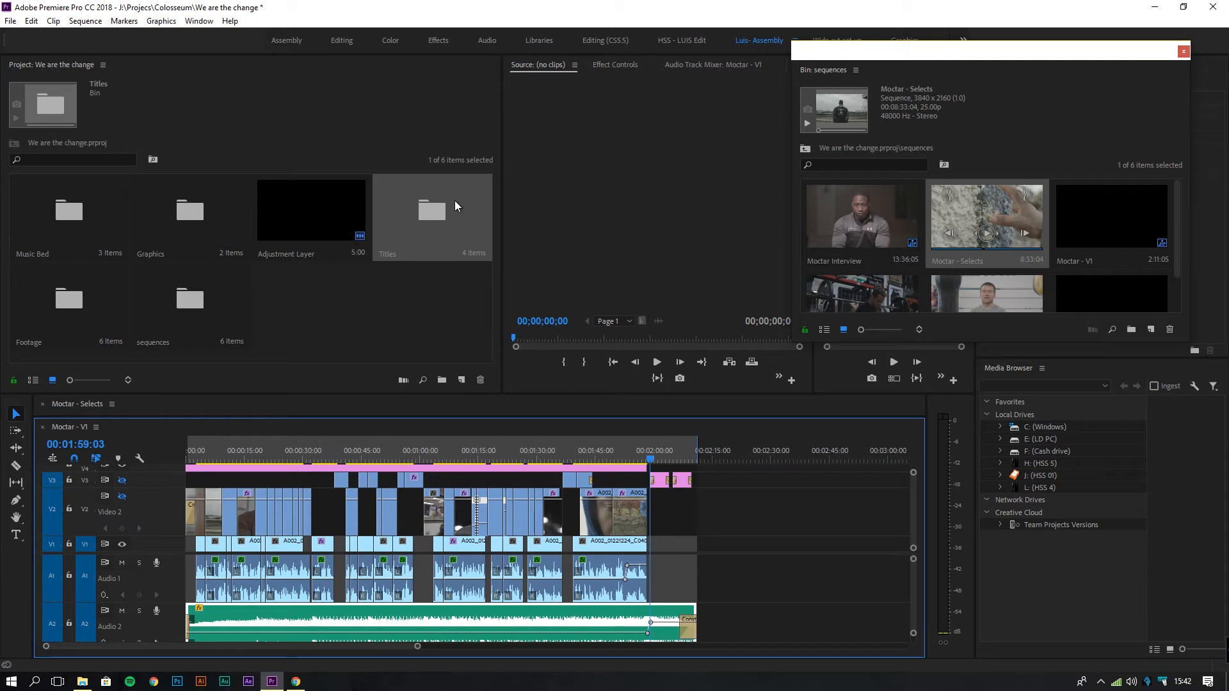
left_click(197, 291)
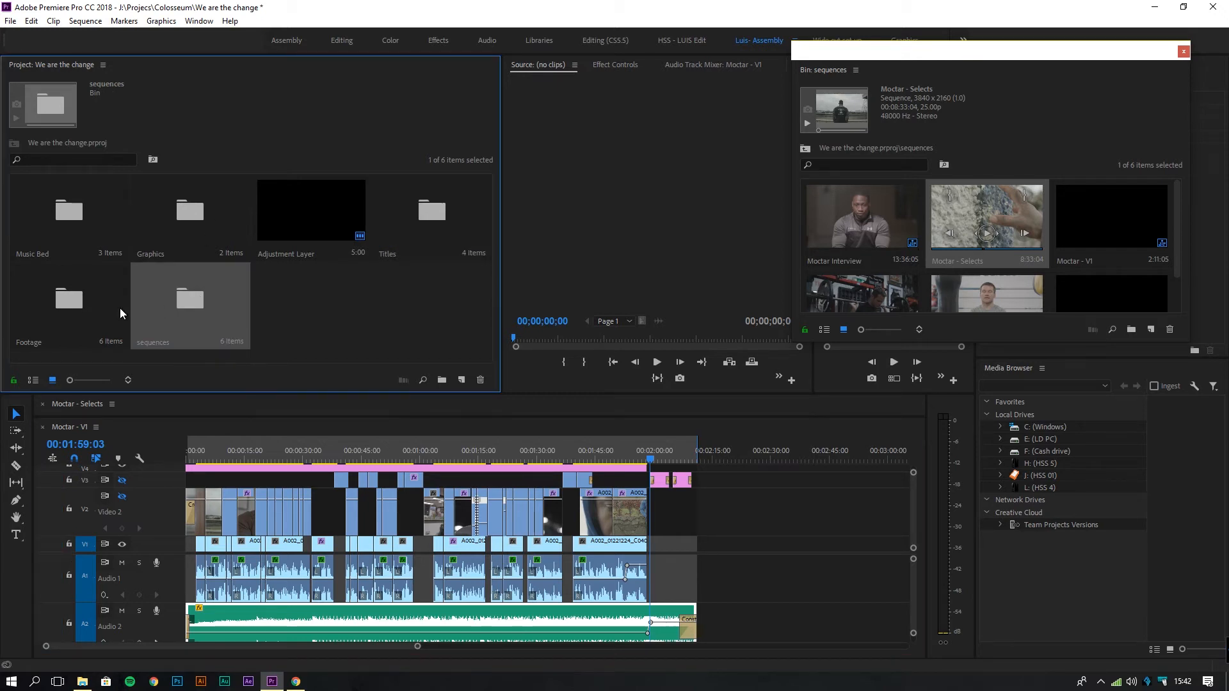
double_click(190, 304)
double_click(224, 297)
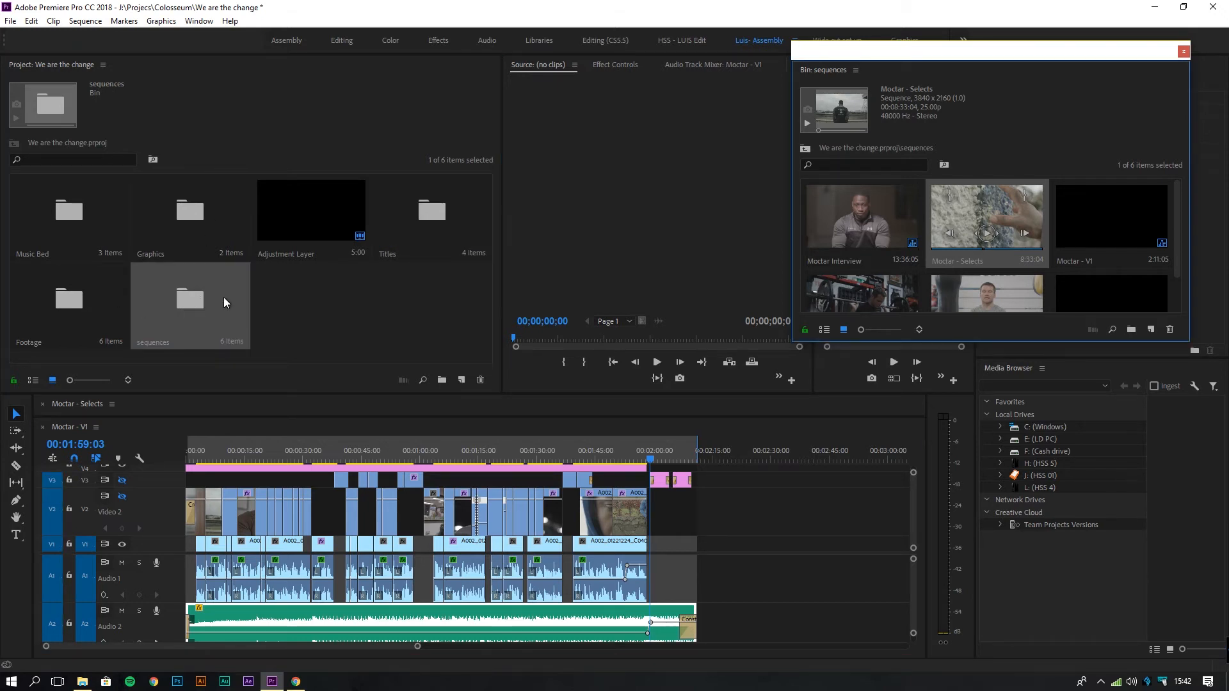
left_click_drag(994, 344, 993, 487)
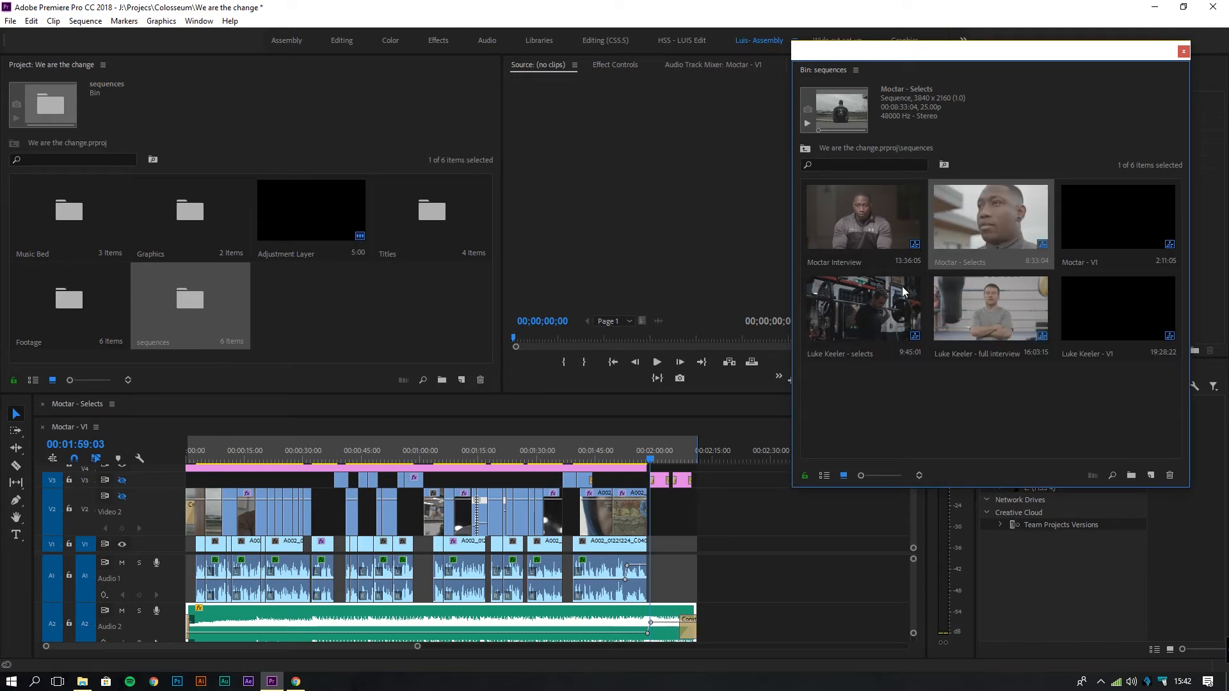
Open the Moctar Interview sequence in the timeline and scrub through it.
double_click(860, 212)
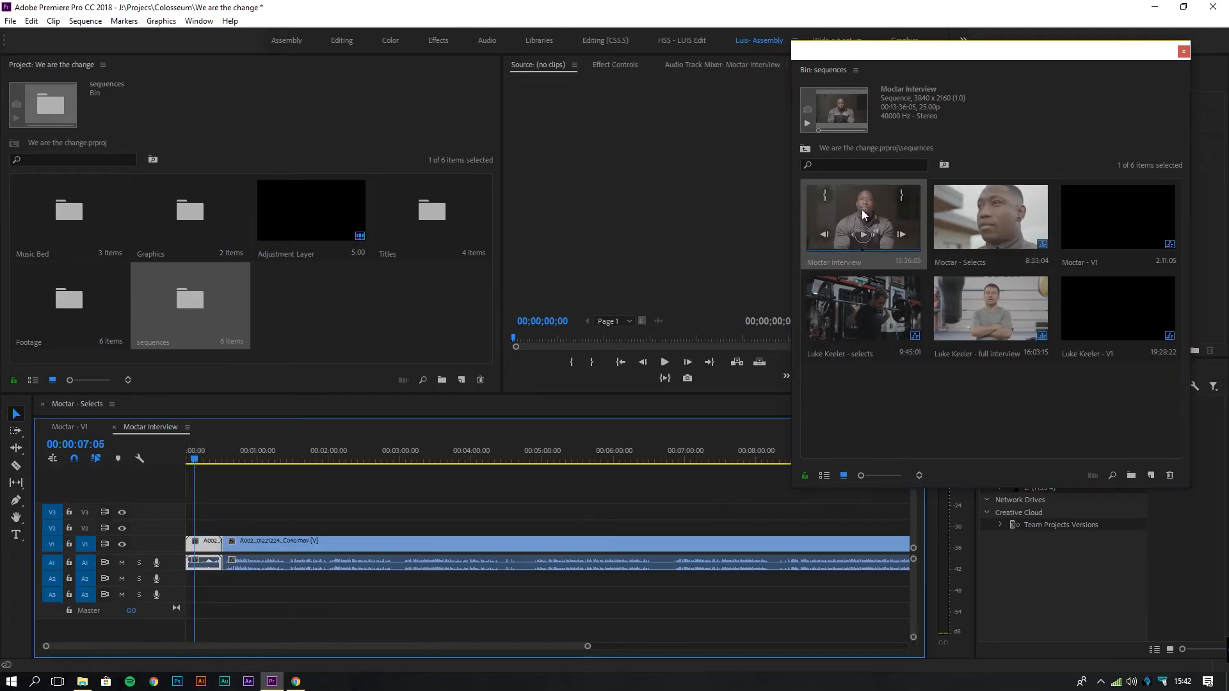
left_click_drag(586, 647, 821, 646)
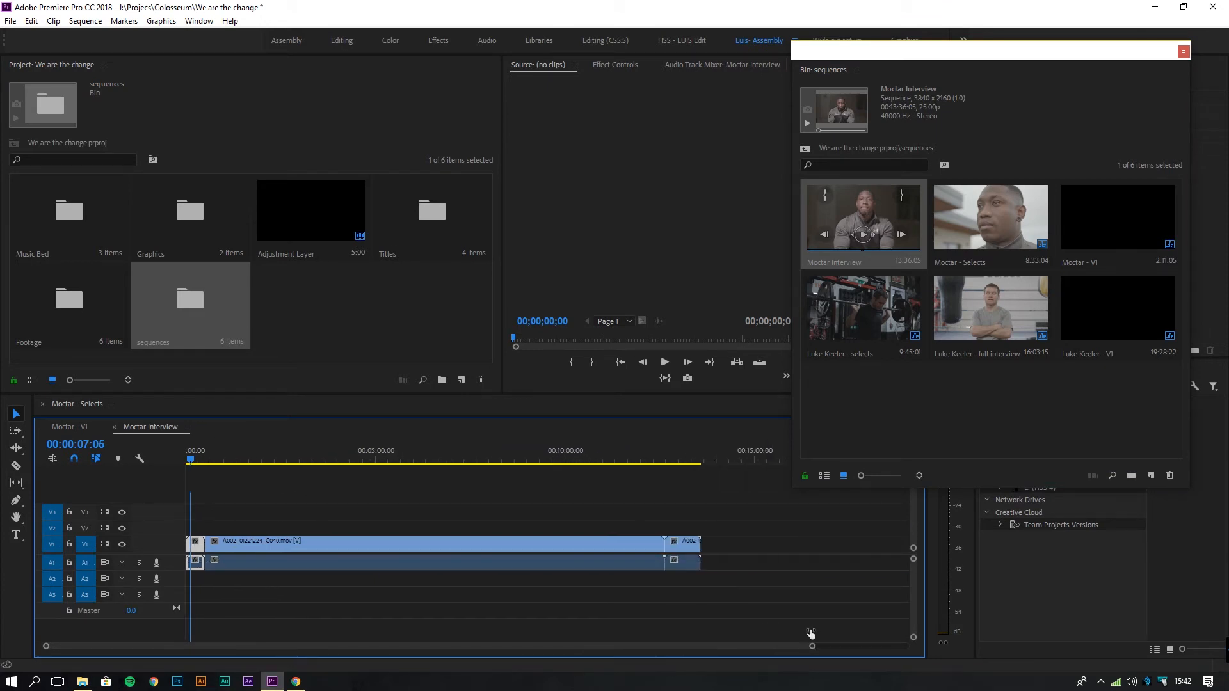
left_click_drag(206, 458, 596, 483)
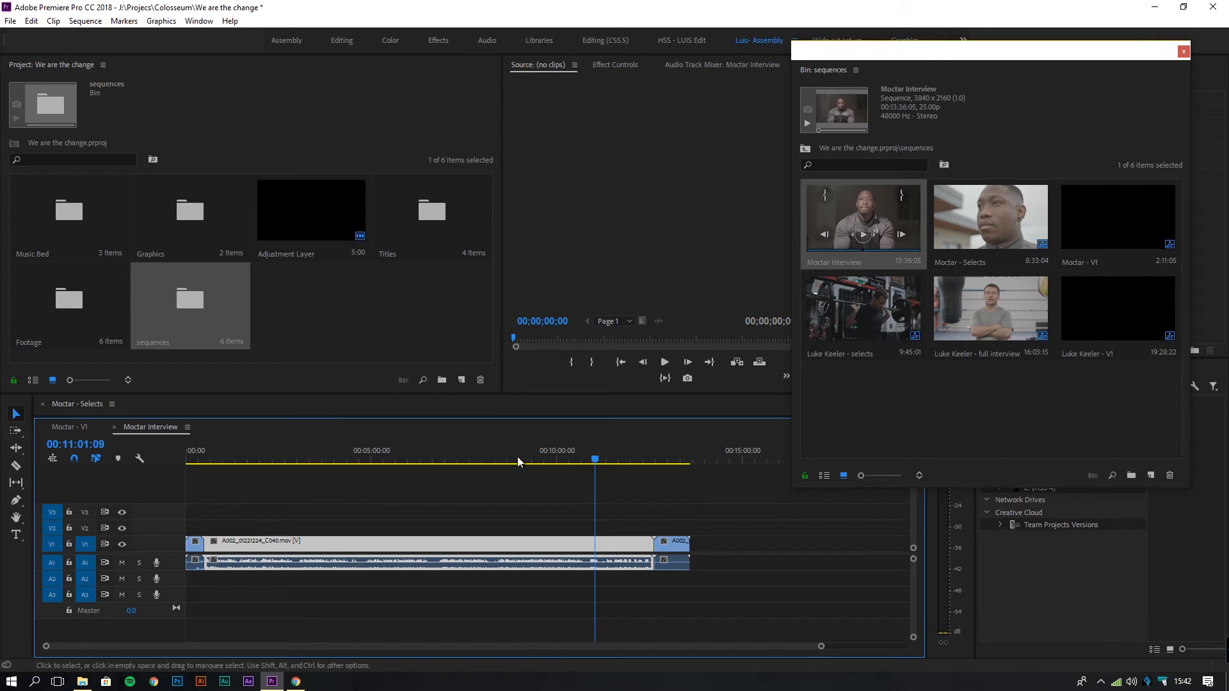
Dock Moctar Interview beside Moctar - Selects above Moctar - V1, playhead at 00:01:05:05.
left_click_drag(325, 394, 324, 277)
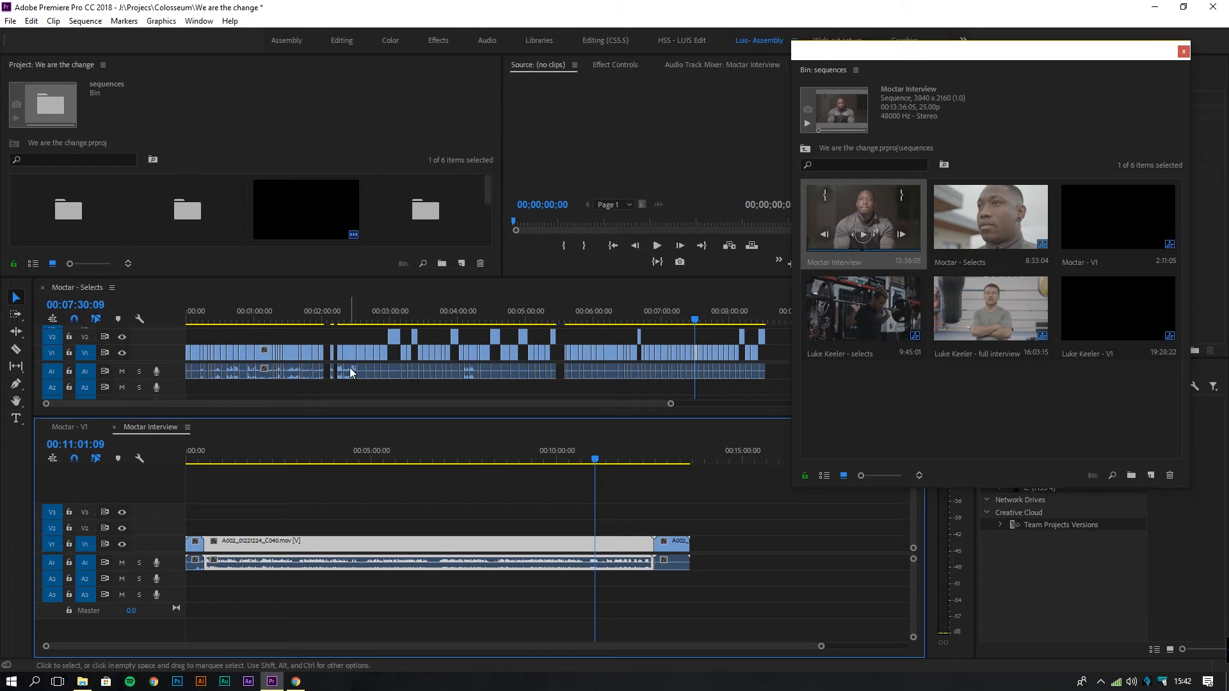
left_click(71, 429)
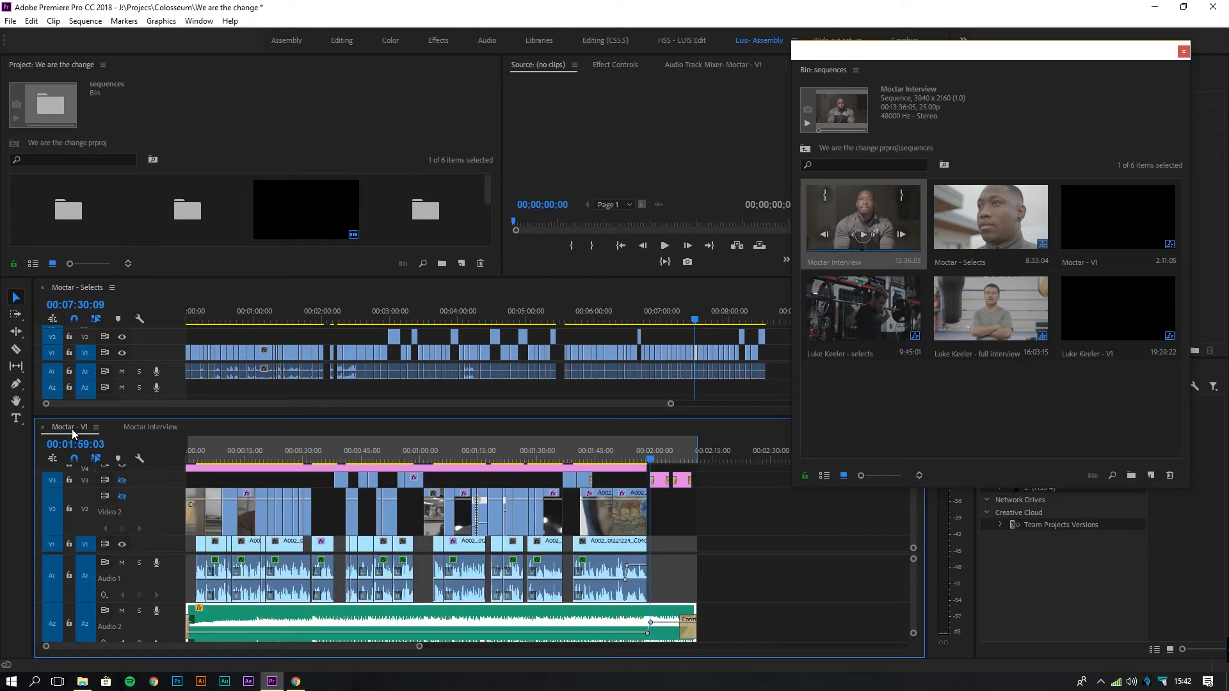
left_click_drag(128, 429, 150, 289)
left_click(161, 290)
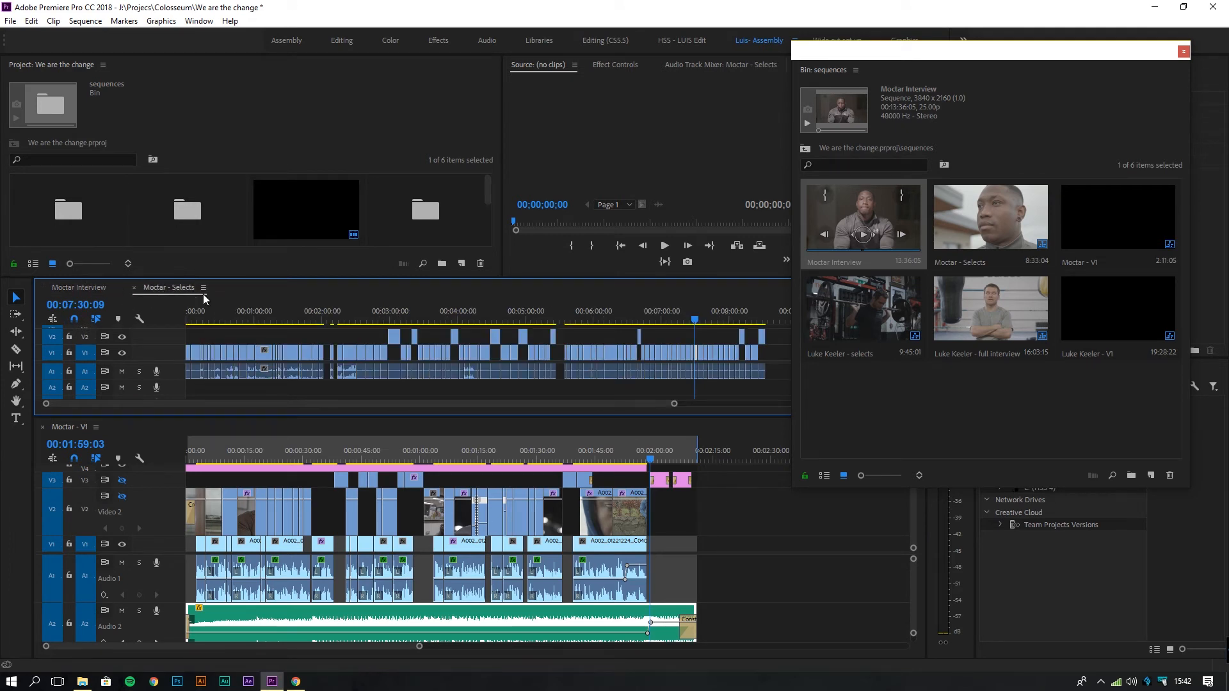
left_click(82, 286)
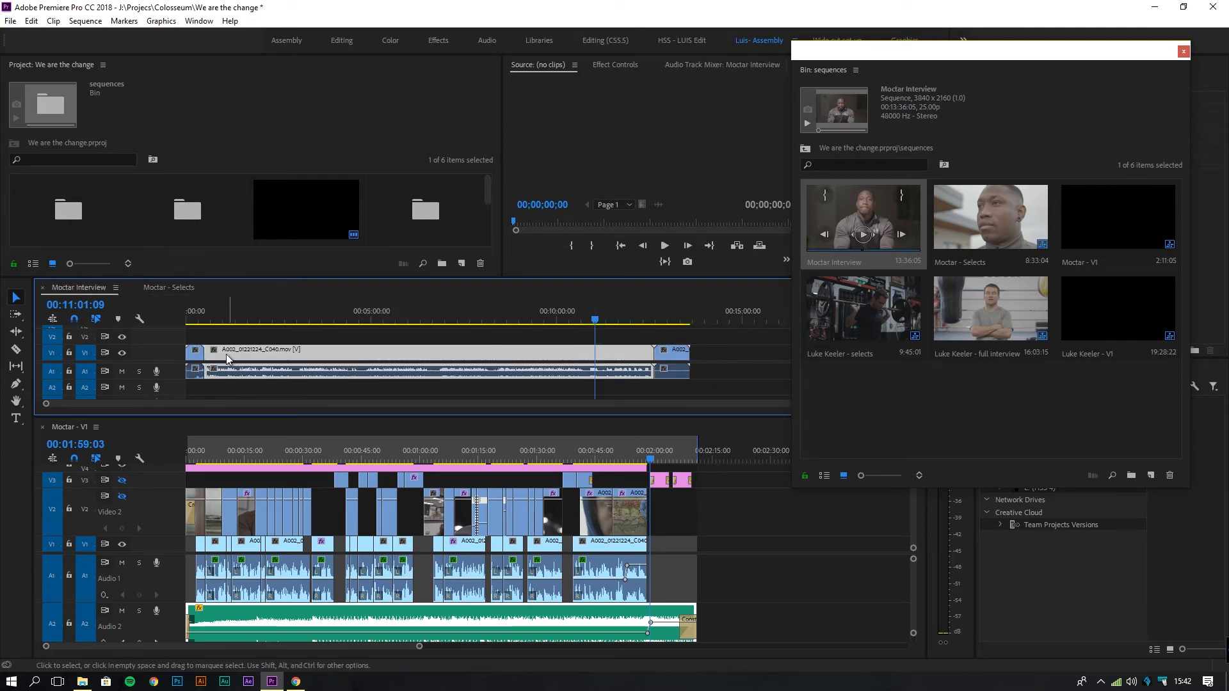
left_click(226, 313)
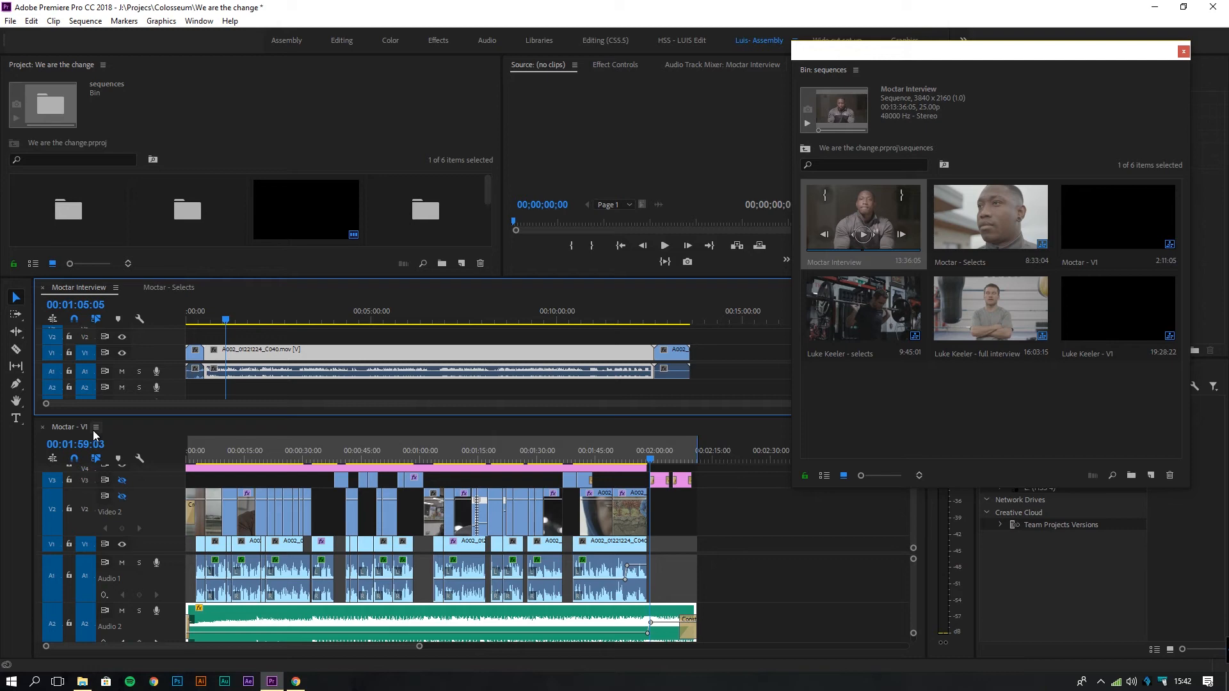
Check the Music Bed and Graphics bins, then load the Adjustment Layer into the Source Monitor.
left_click_drag(168, 277, 173, 452)
double_click(68, 218)
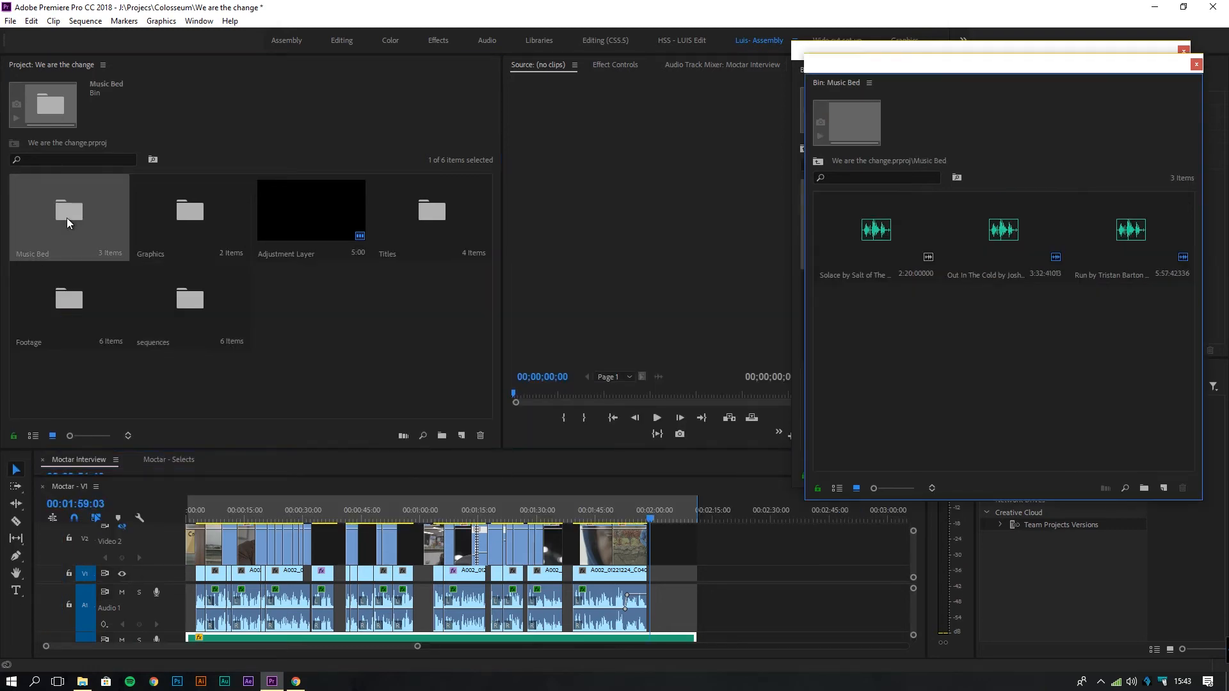
left_click(1196, 64)
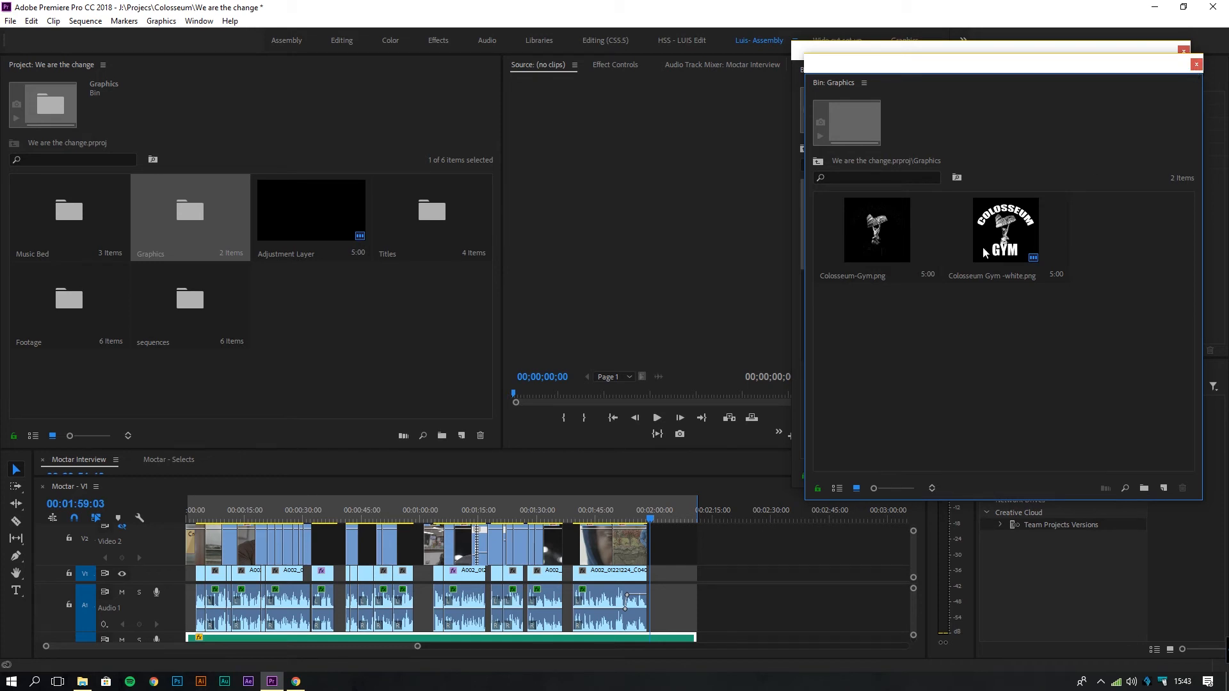
left_click(1196, 65)
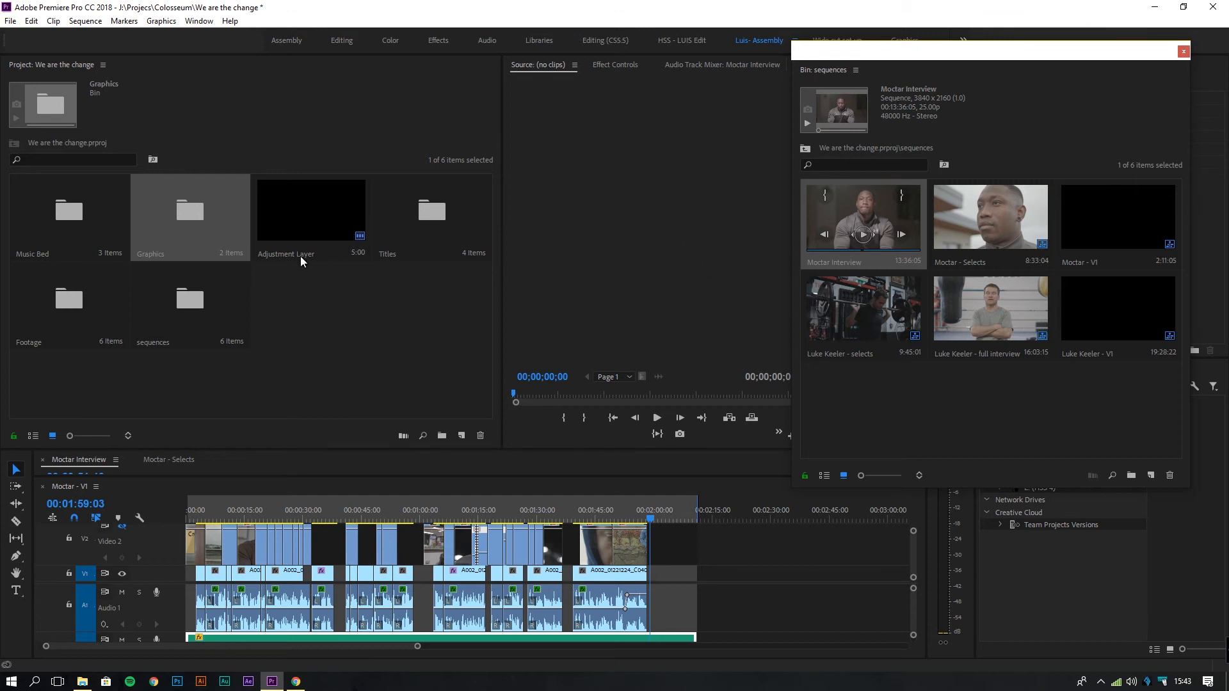
double_click(297, 212)
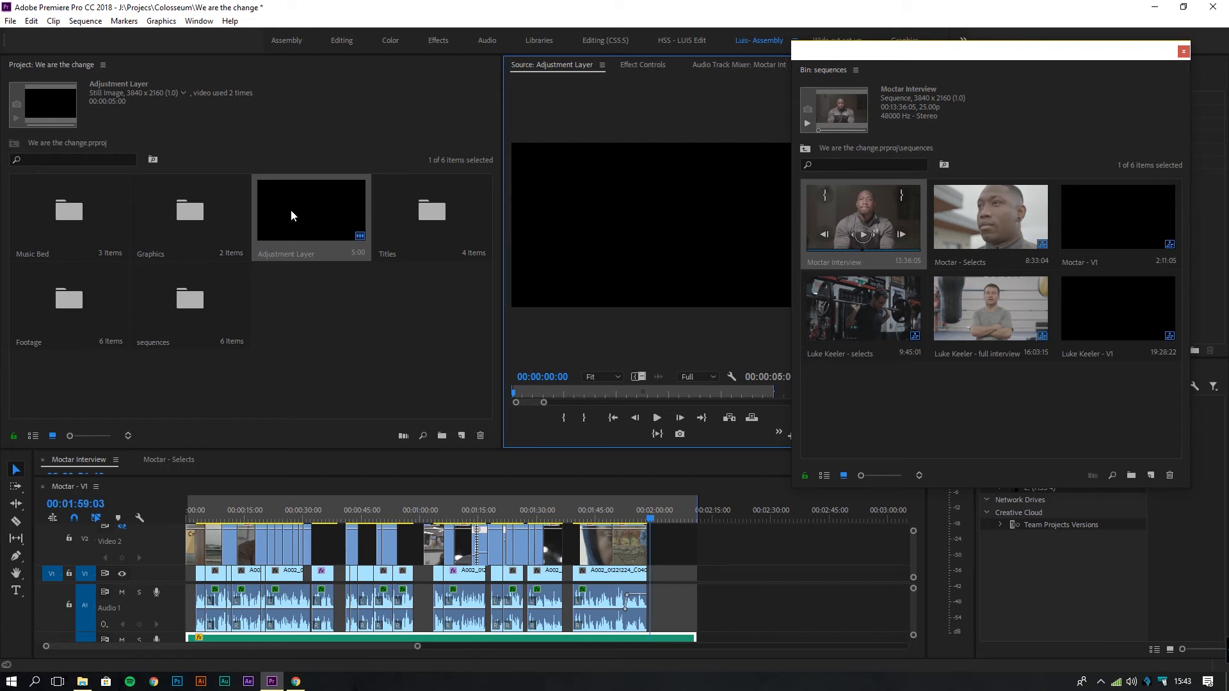
Enlarge the timelines and select the Adjustment Layer clip in Moctar - V1.
left_click(320, 221)
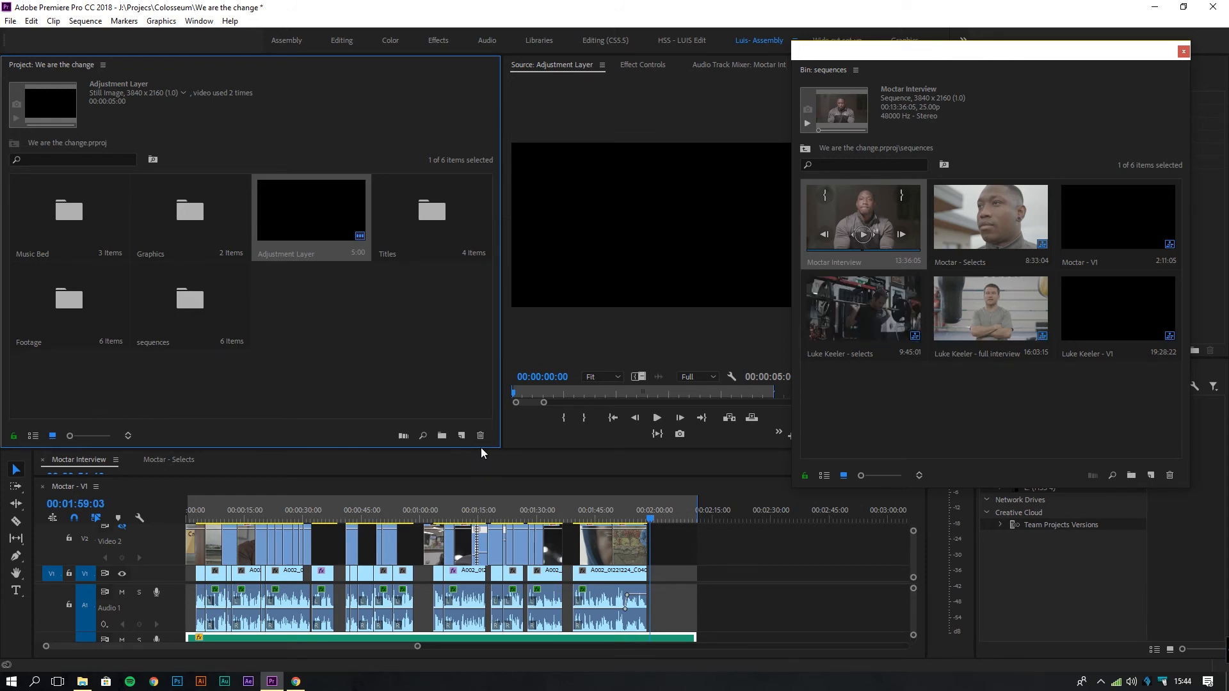
left_click_drag(484, 450, 474, 243)
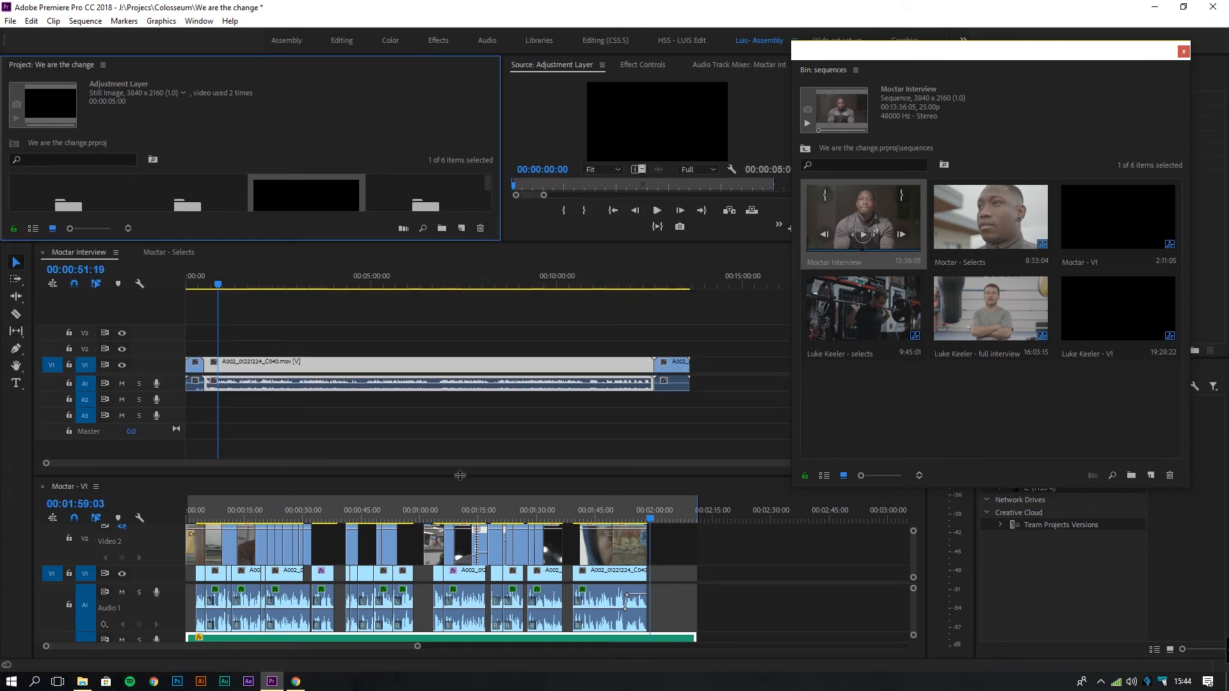
left_click_drag(460, 477, 470, 320)
left_click(352, 416)
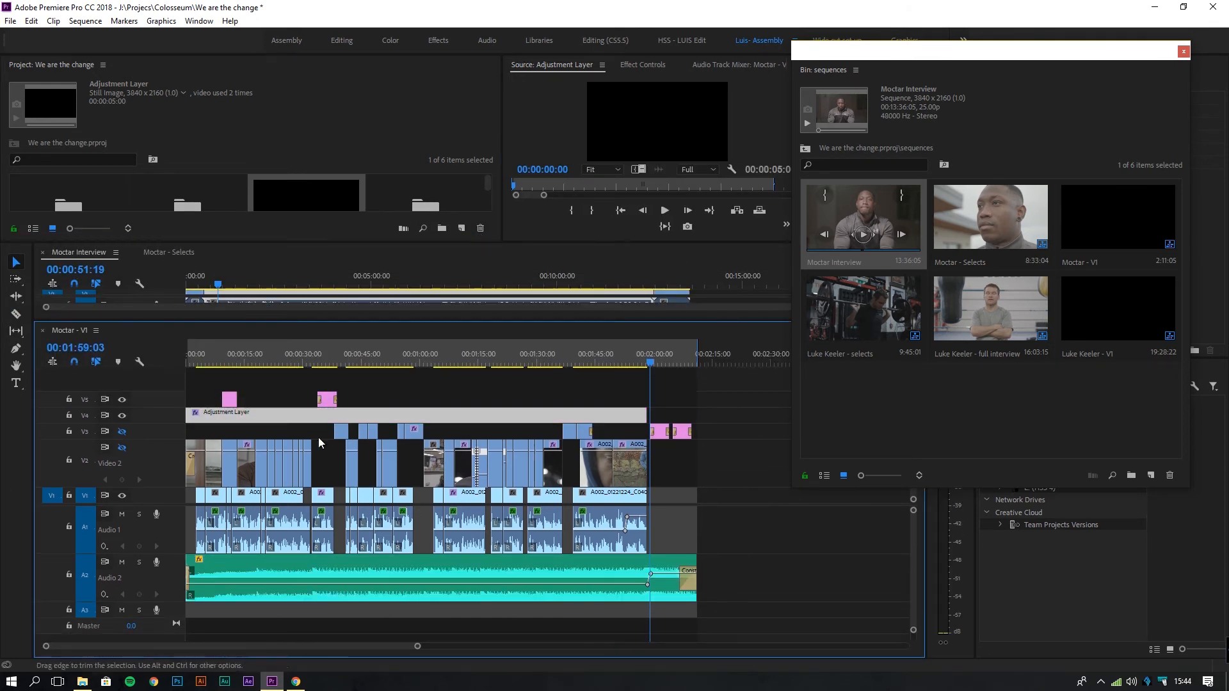
left_click(624, 364)
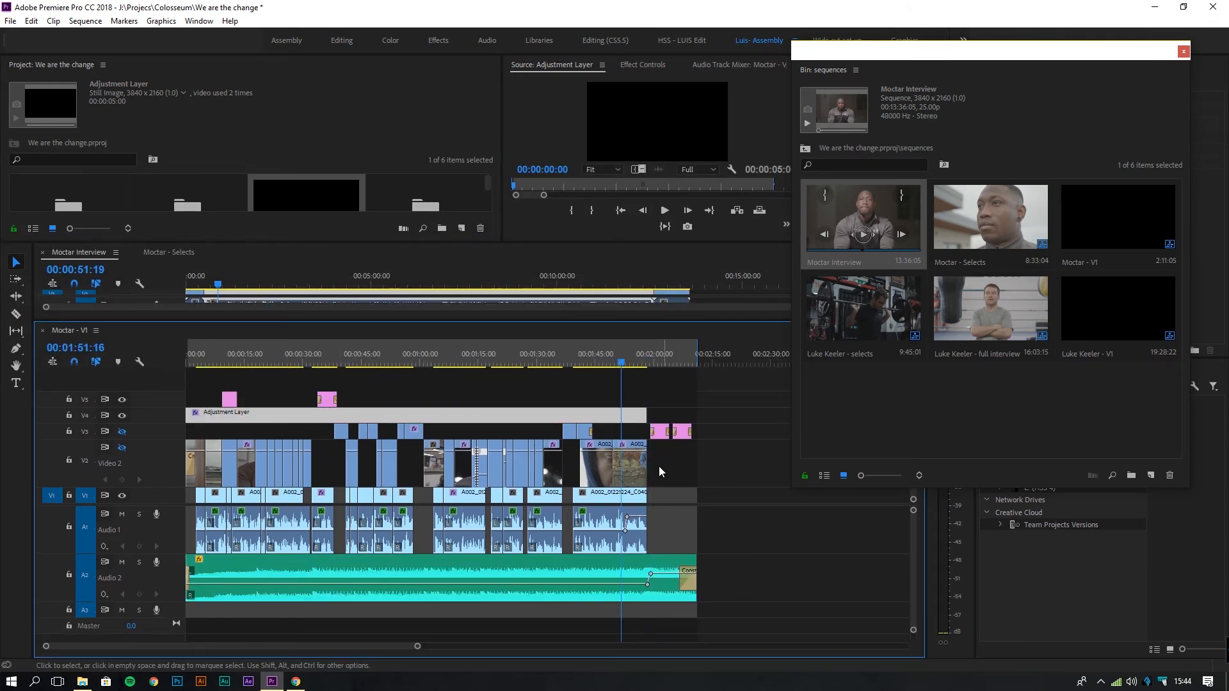
Hide the V4 Adjustment Layer track, scrub to compare, then show it again.
left_click(122, 415)
left_click_drag(540, 356, 596, 382)
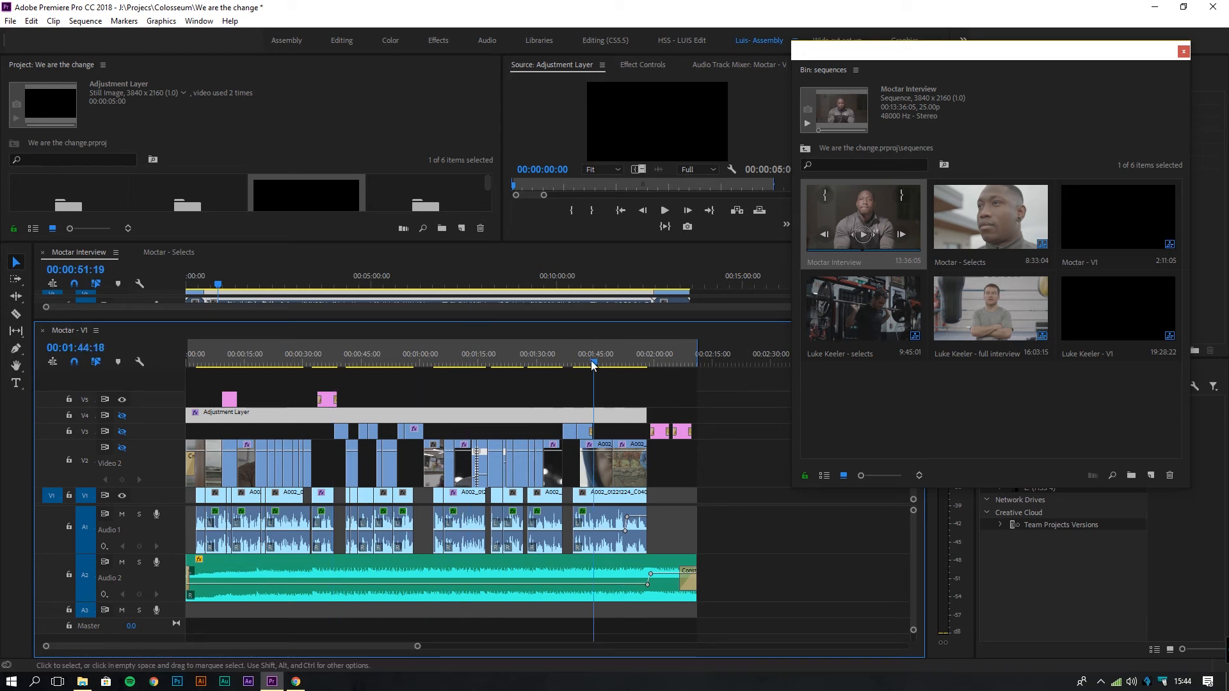
left_click(122, 416)
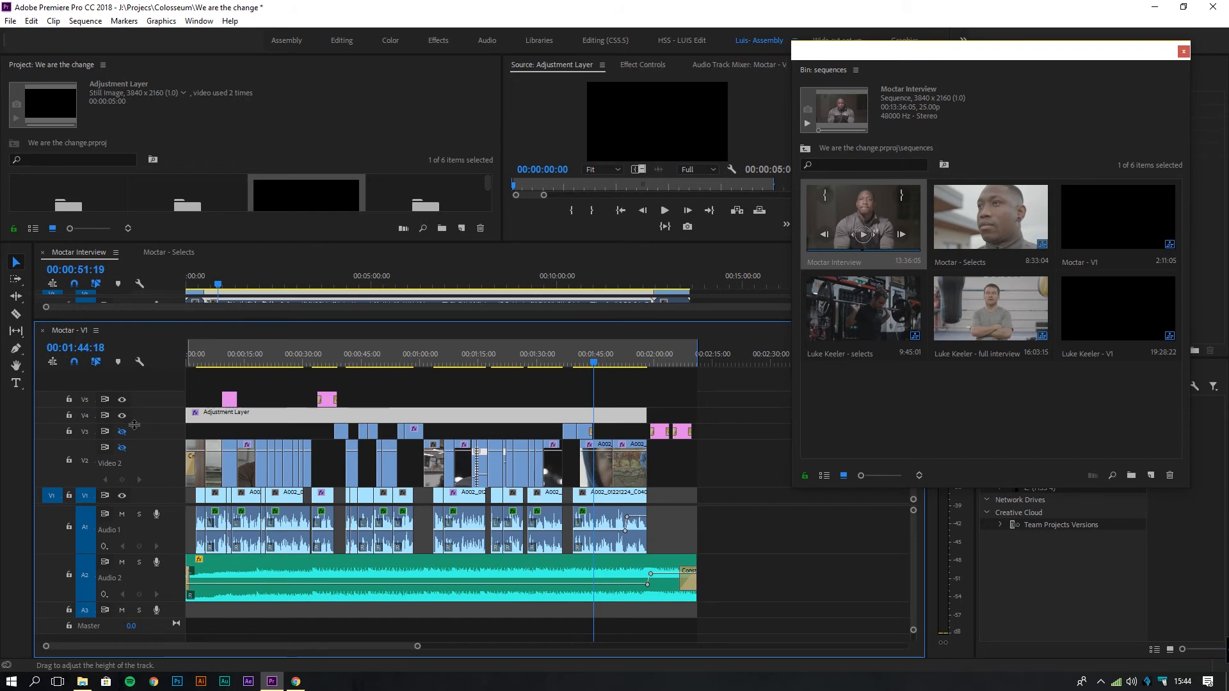